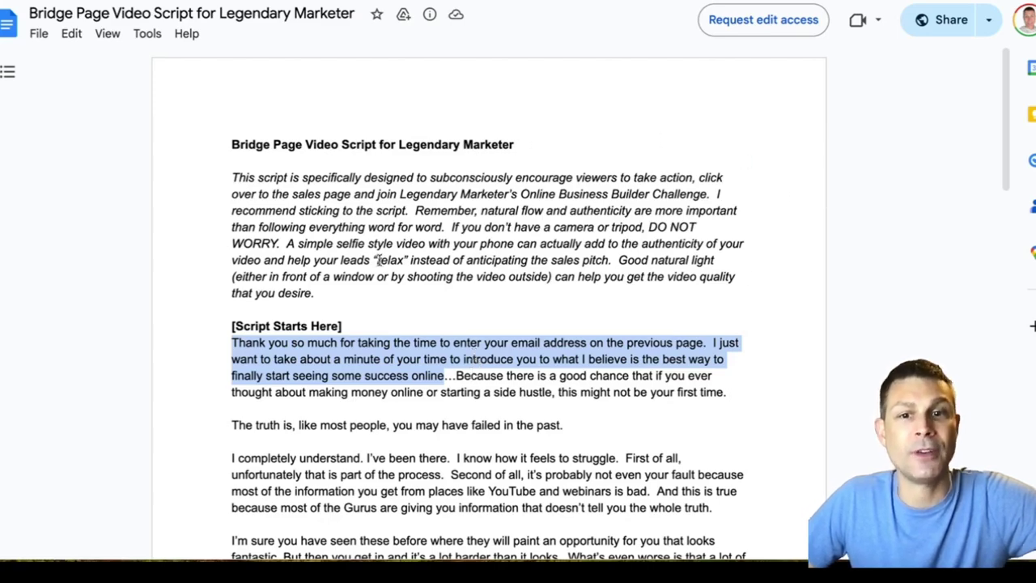
Review the bridge page video script, highlighting its opening paragraph below the script start marker.
left_click(361, 320)
scroll(1002, 140, "down", 3)
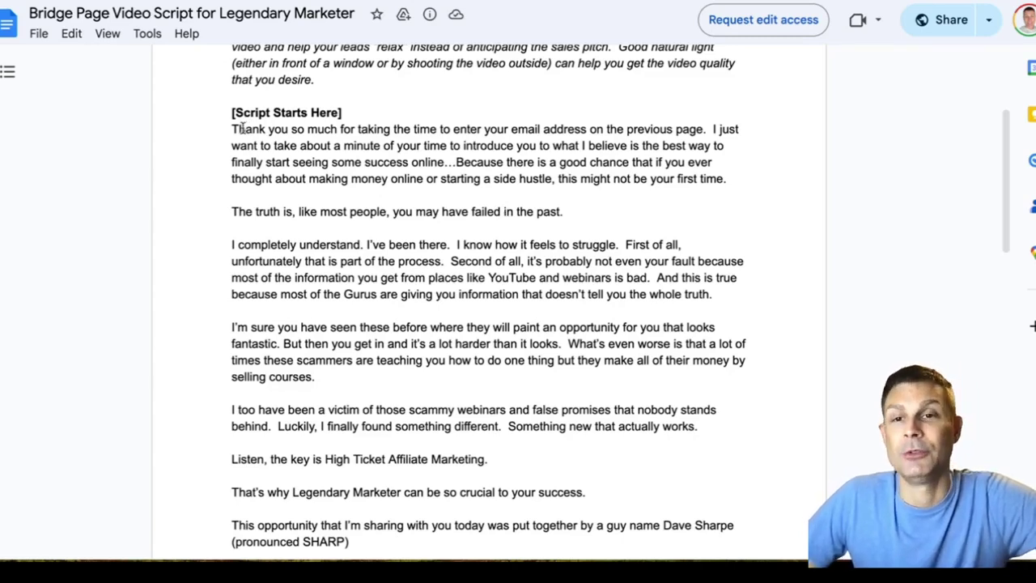
left_click_drag(234, 129, 473, 195)
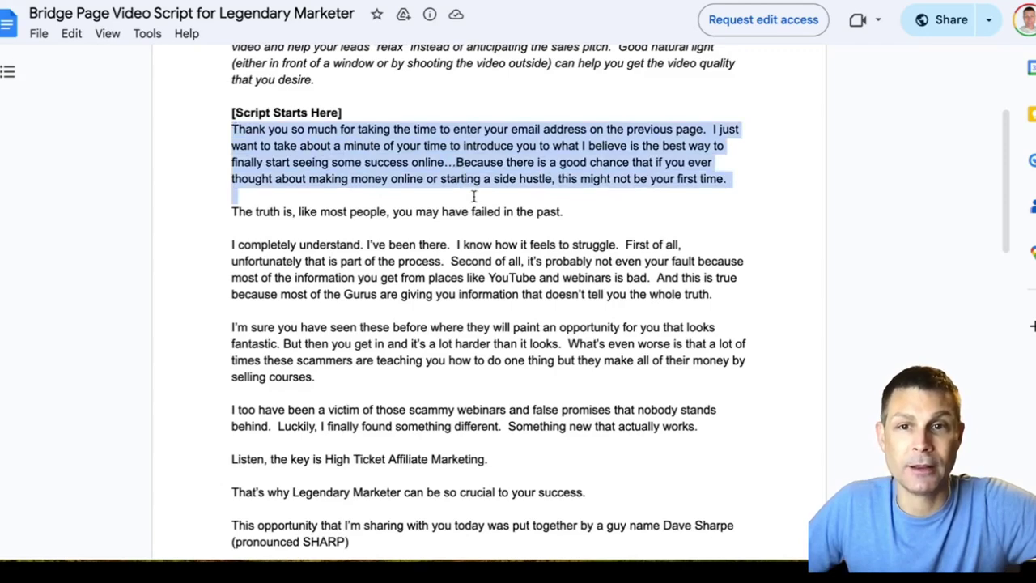
left_click(469, 194)
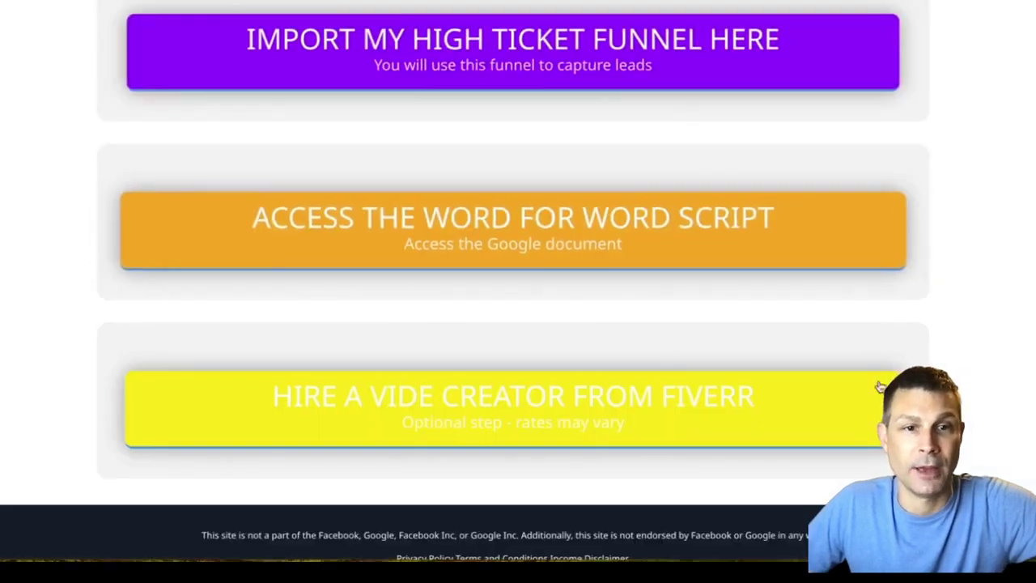
Open the Fiverr video creator link on the resource page and browse the suggested video editing services.
scroll(569, 337, "down", 1)
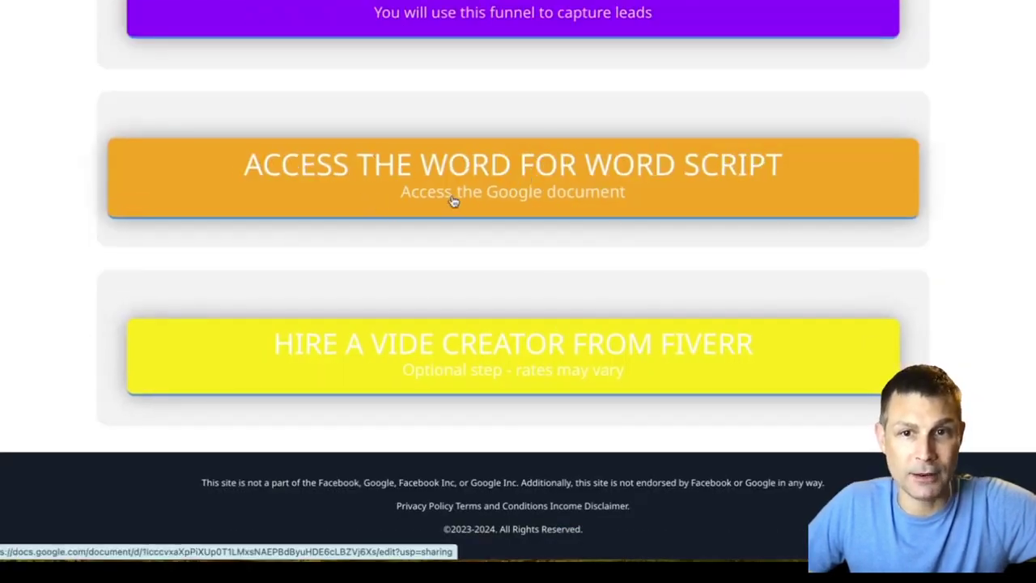
left_click(441, 354)
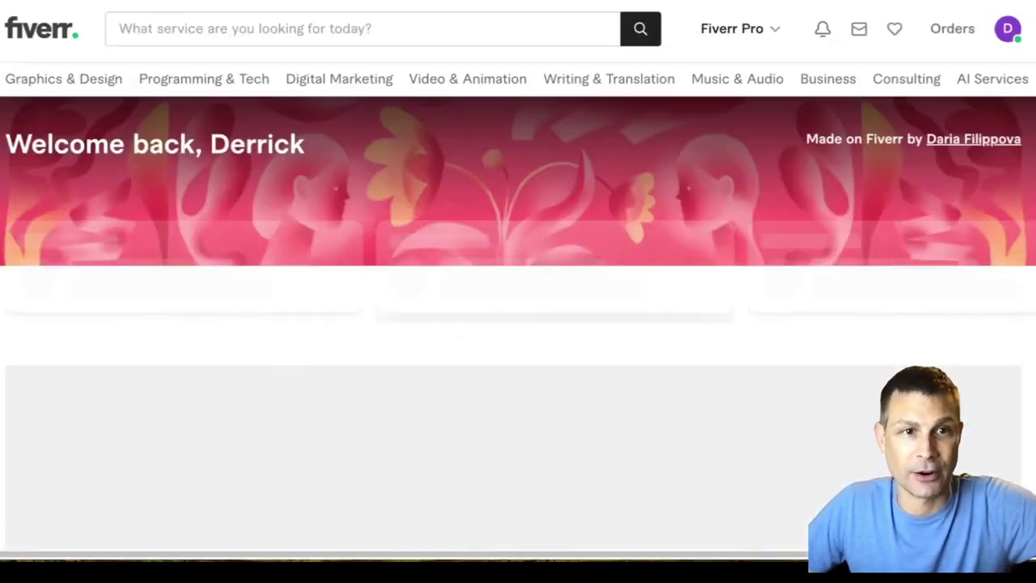
scroll(518, 323, "down", 3)
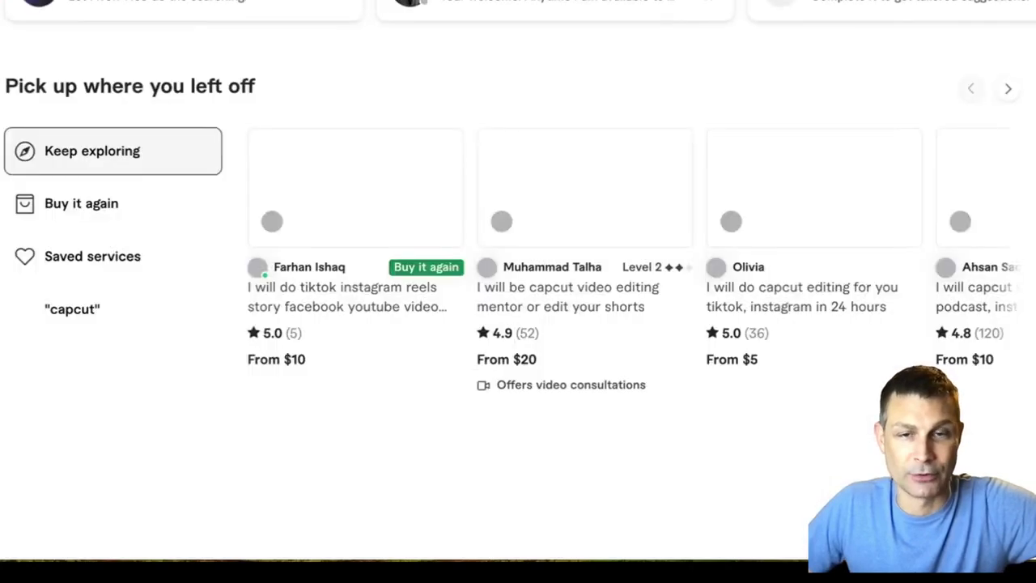
scroll(328, 282, "down", 2)
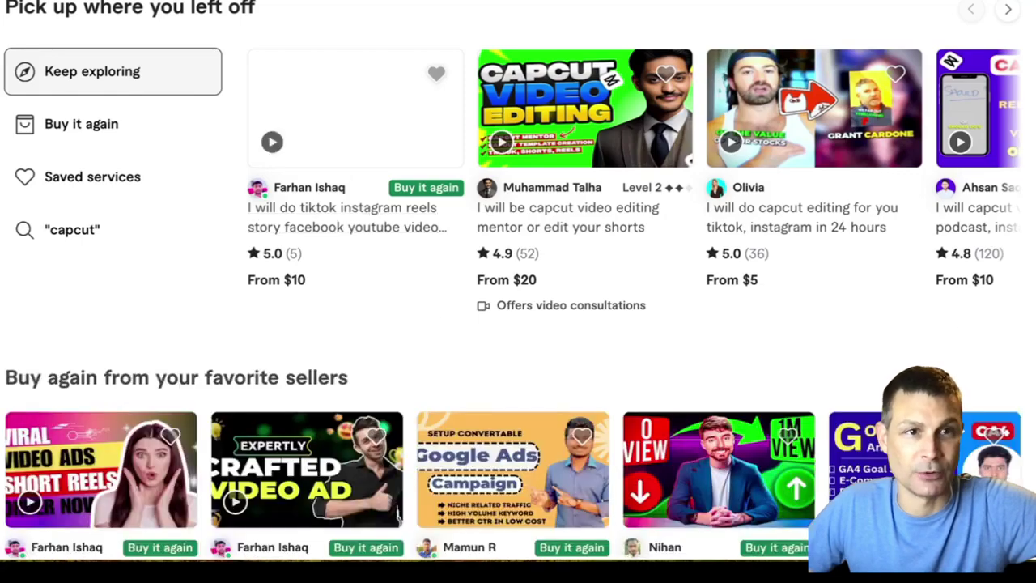
scroll(328, 282, "down", 1)
scroll(519, 280, "down", 6)
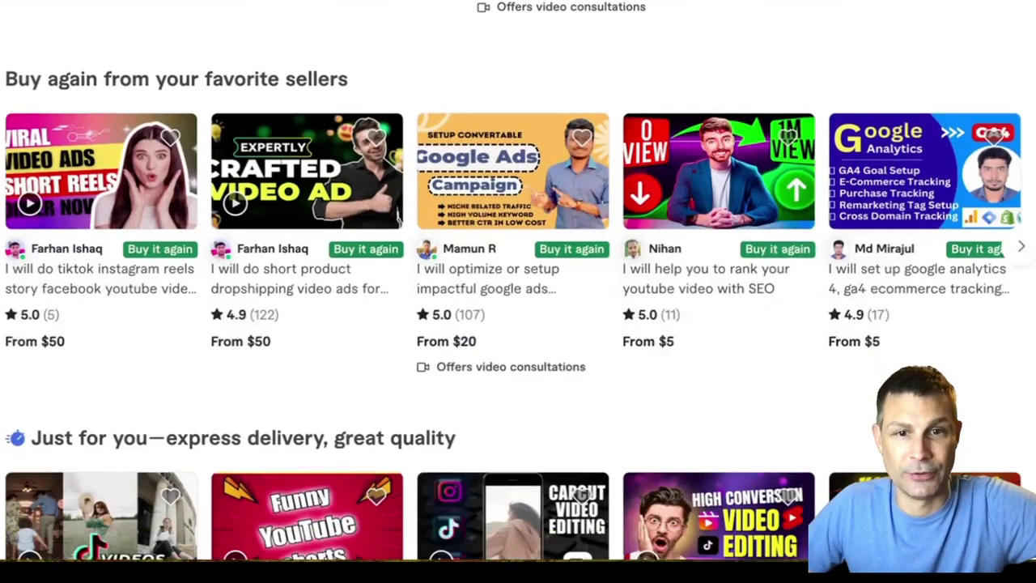
scroll(580, 236, "up", 10)
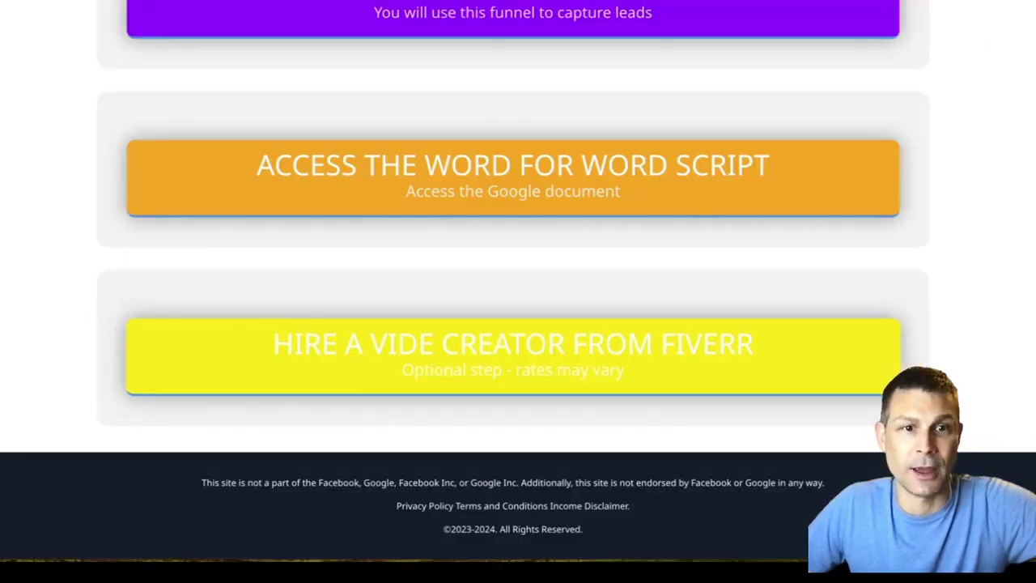
Open the high ticket funnel import link on the resource page and select the squeeze page of the Legendary Marketer share funnel.
scroll(518, 286, "up", 3)
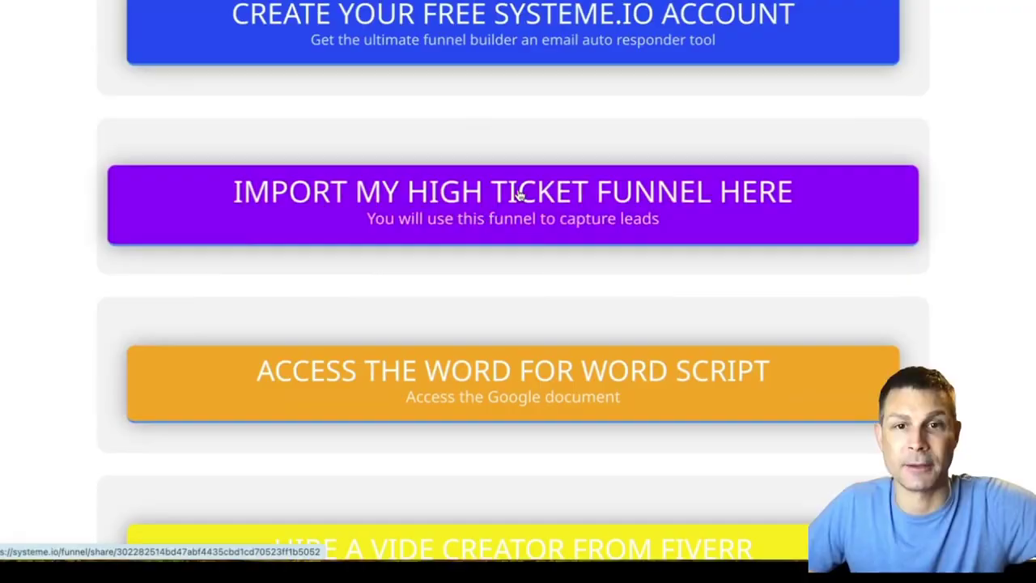
left_click(492, 218)
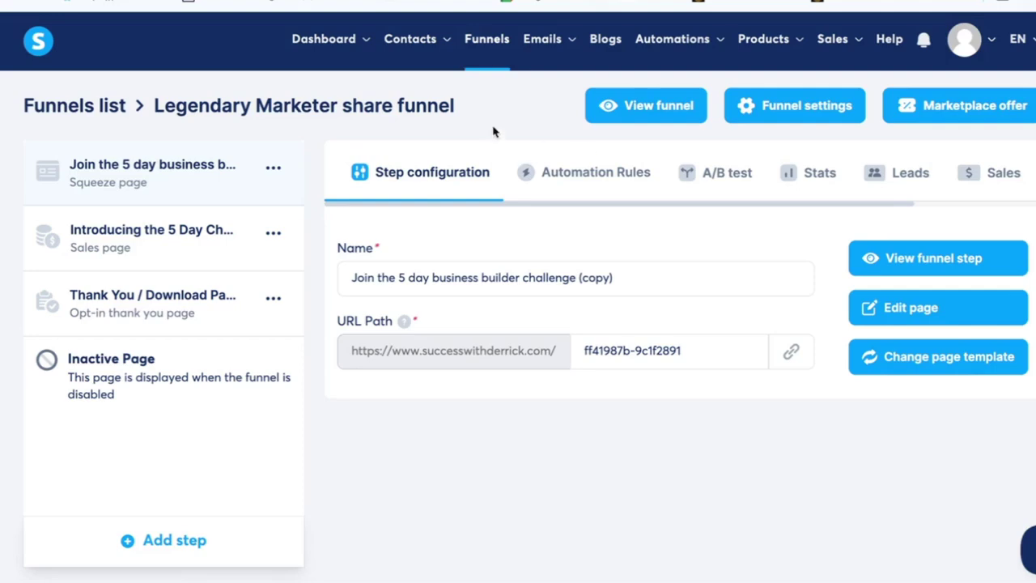
left_click_drag(473, 111, 157, 109)
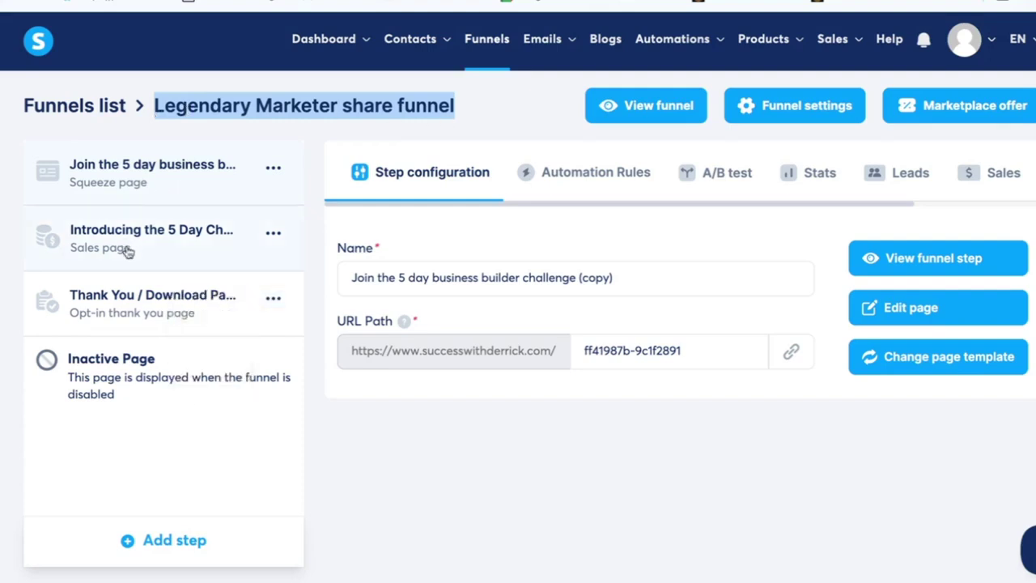
left_click(167, 180)
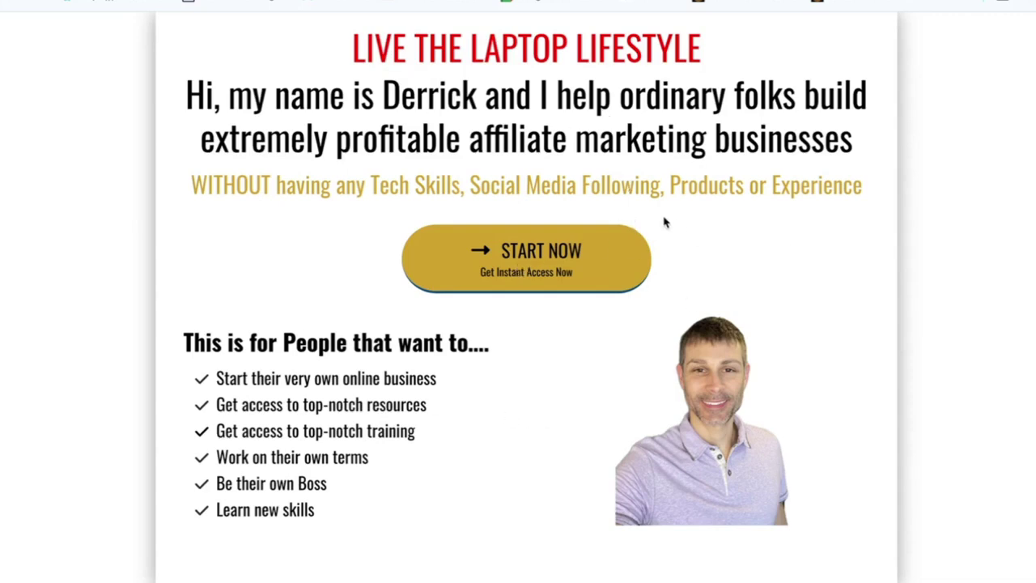
Review the live squeeze page's headline name and footer disclaimer, and check the START NOW opt-in popup before closing it.
left_click_drag(383, 94, 475, 96)
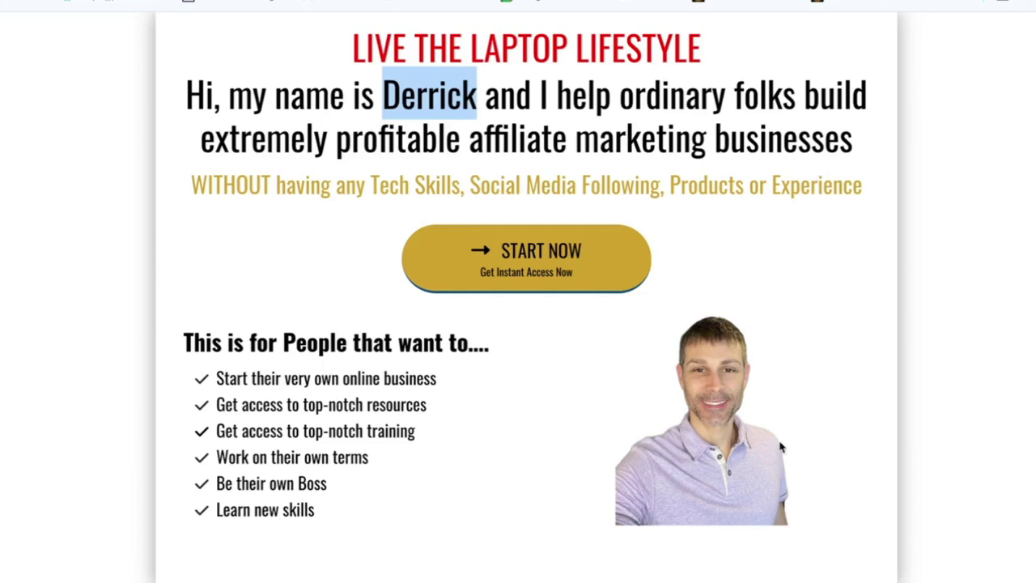
scroll(1033, 428, "down", 3)
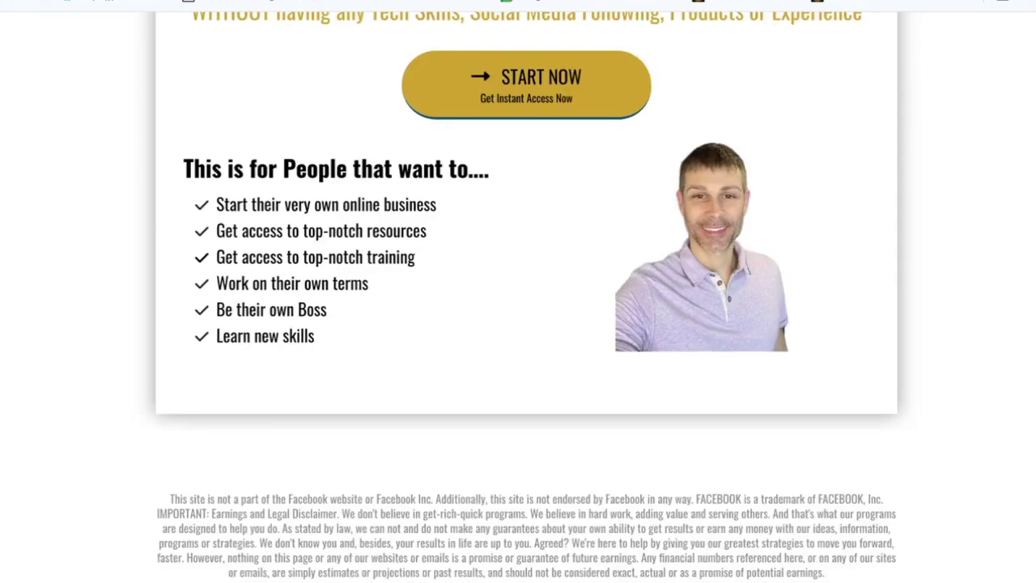
left_click_drag(150, 429, 829, 510)
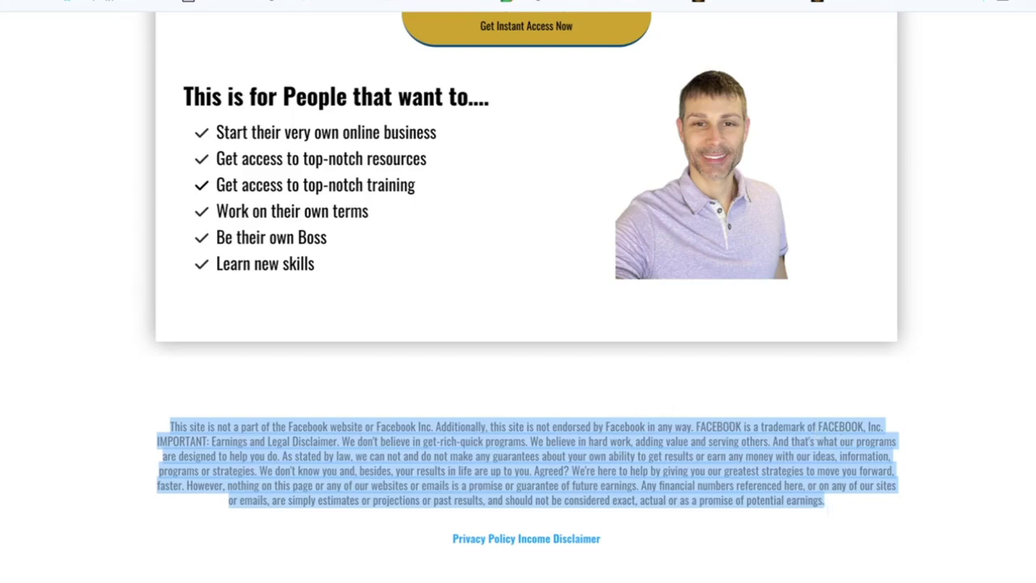
scroll(526, 291, "up", 3)
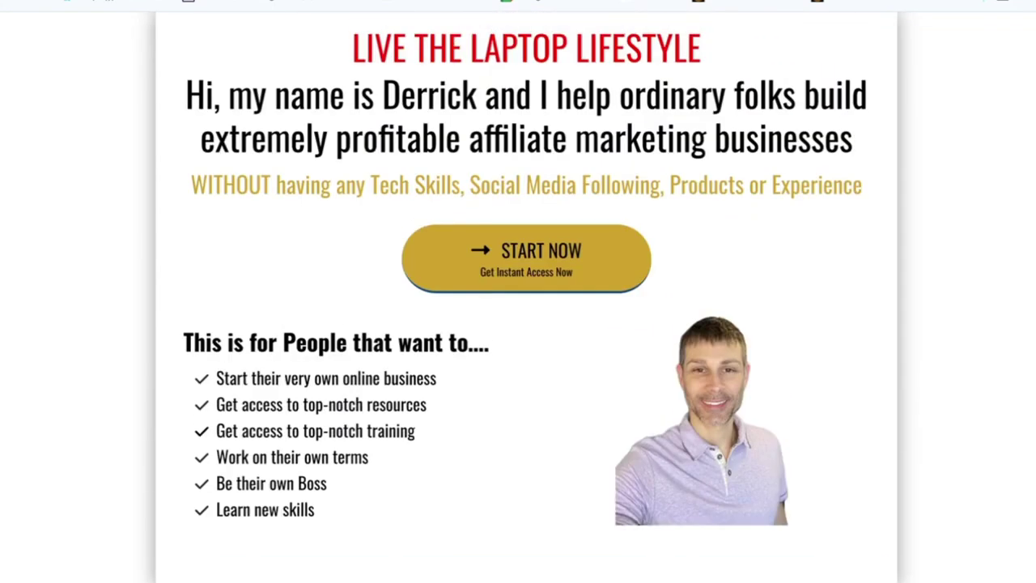
left_click(548, 265)
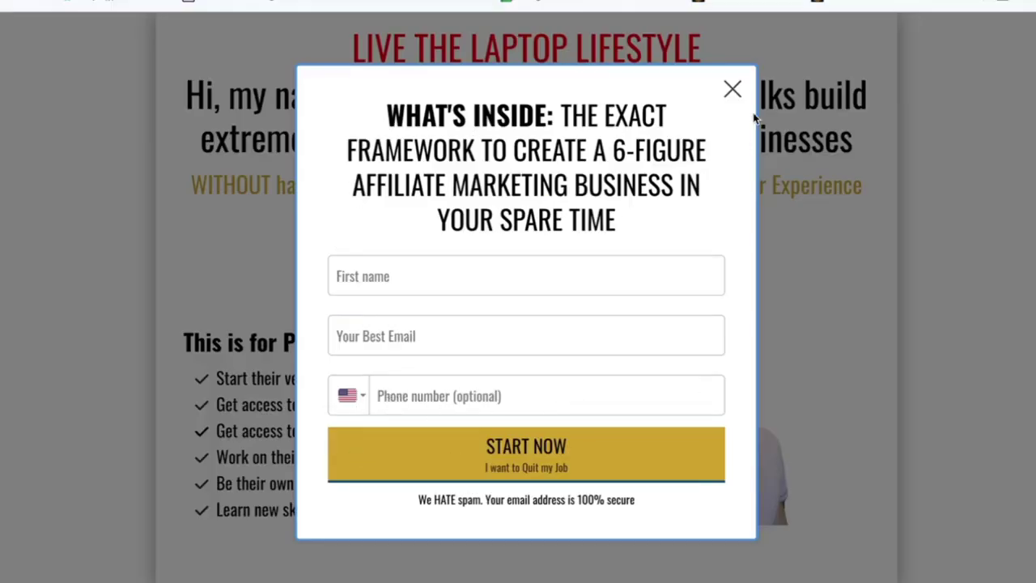
left_click(732, 88)
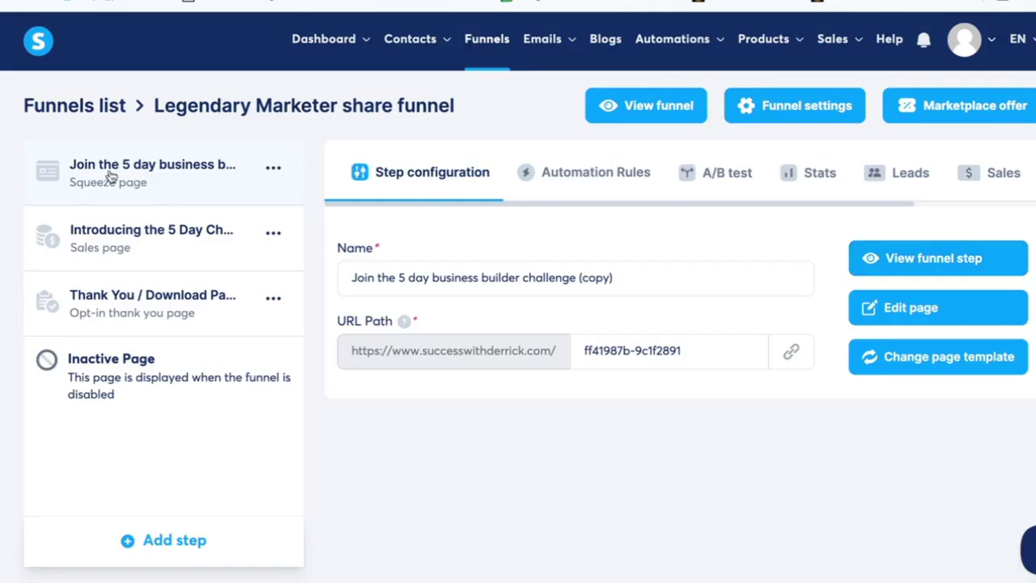
Open the squeeze page in the page editor and inspect the name in its headline and the profile photo's image settings.
mouse_move(111, 177)
left_mouse_down()
mouse_move(112, 195)
mouse_move(110, 180)
left_mouse_up()
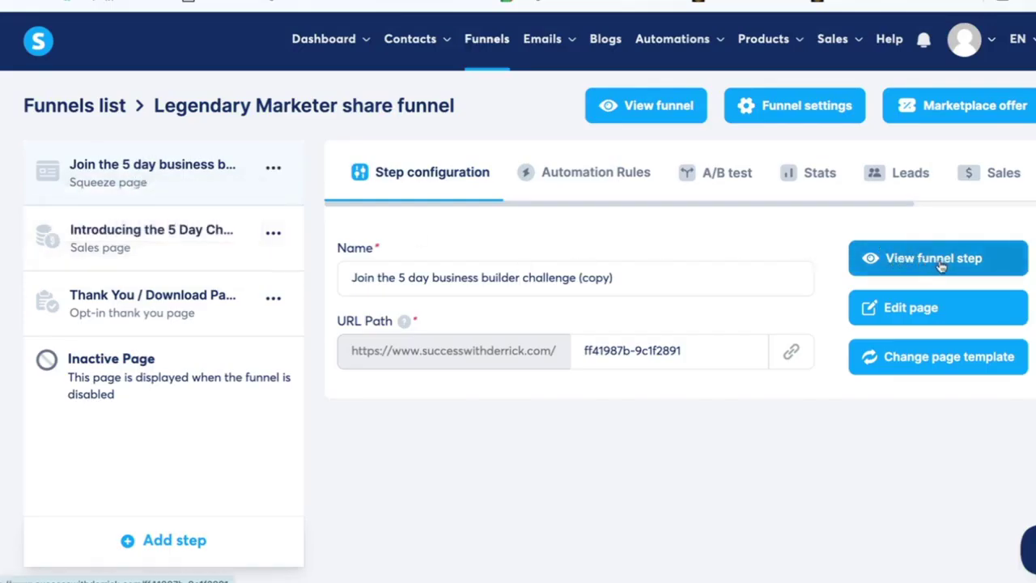
left_click(911, 309)
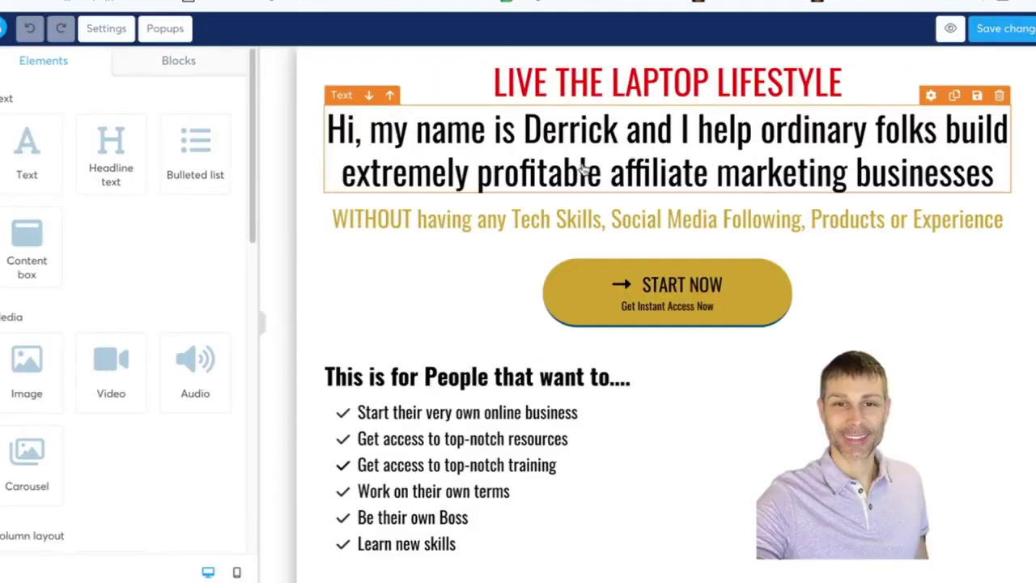
left_click(698, 154)
left_click_drag(524, 129, 615, 133)
left_click(857, 435)
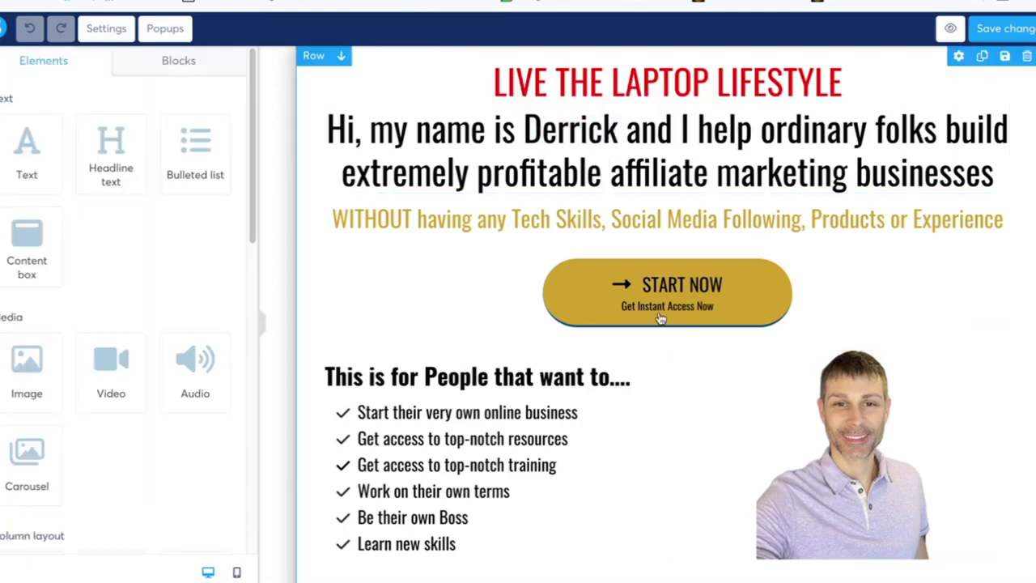
left_click(866, 437)
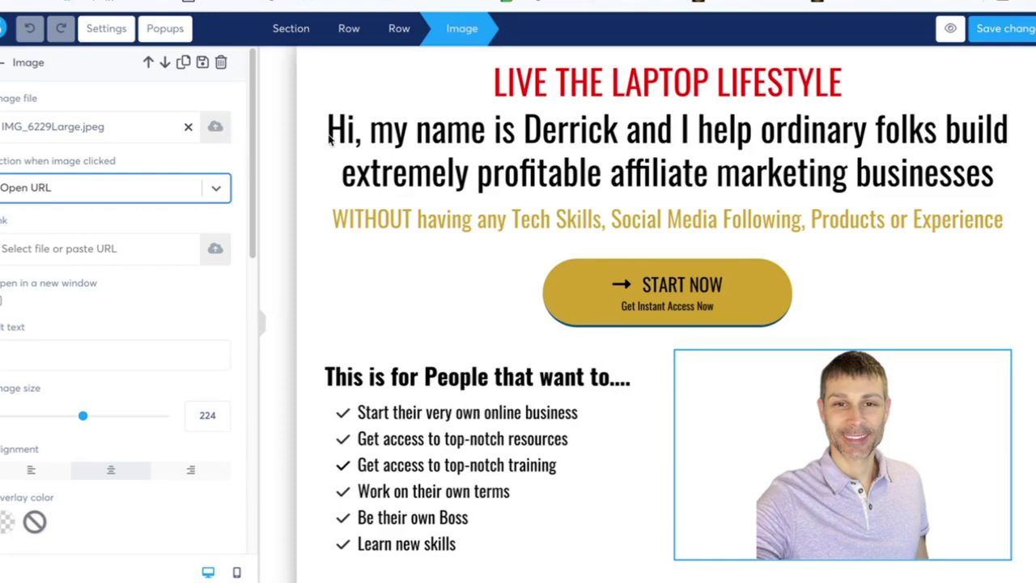
key("Escape")
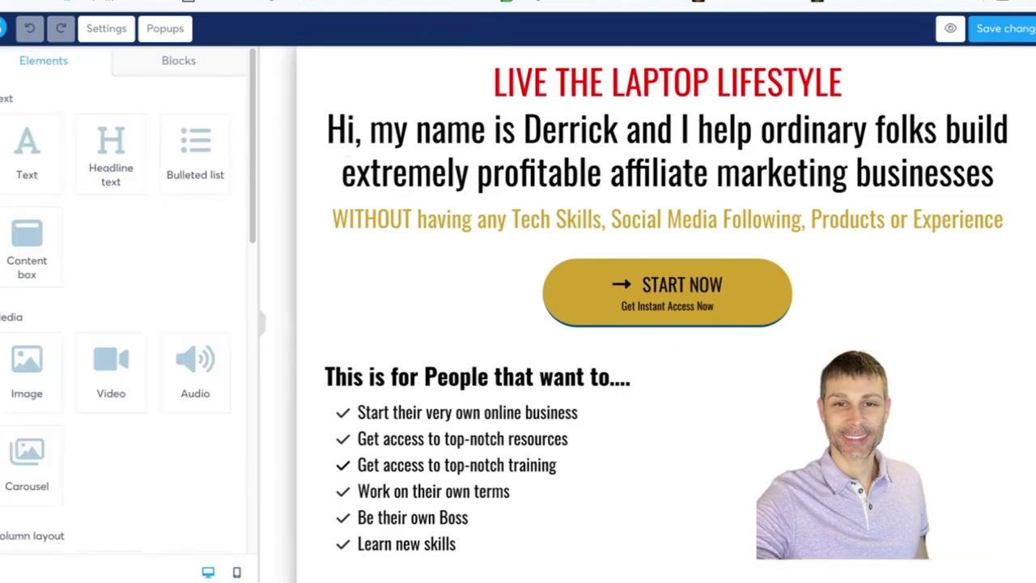
Look over the squeeze page in the editor, display Popup №1 to examine its opt-in form fields, and close it.
scroll(664, 316, "down", 3)
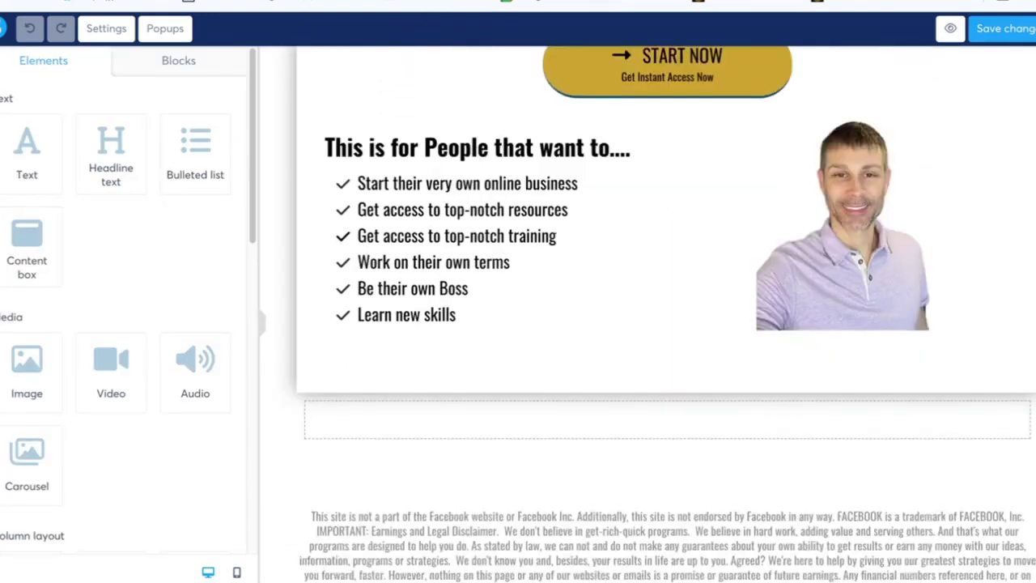
scroll(659, 296, "up", 3)
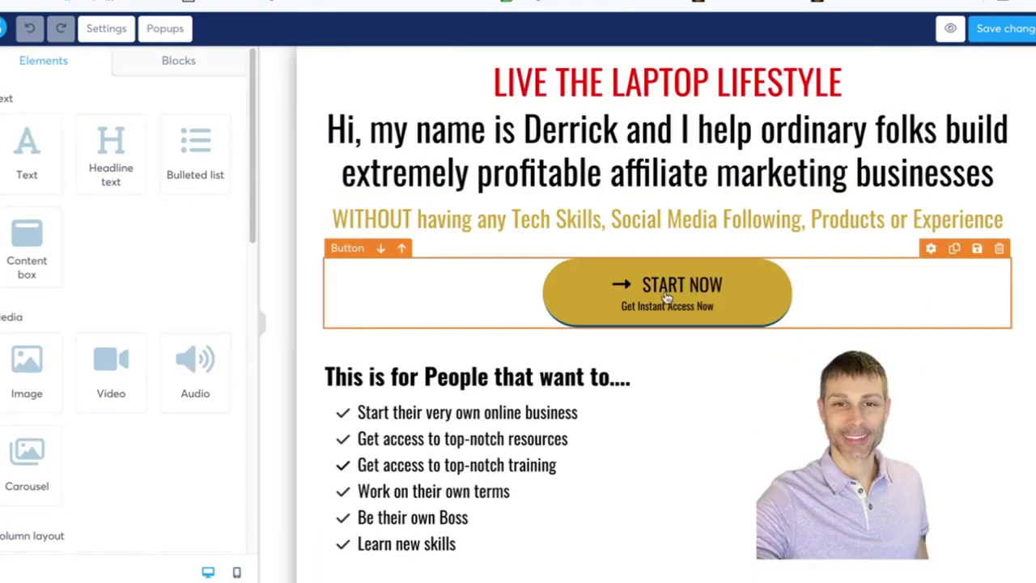
left_click(113, 37)
left_click(165, 32)
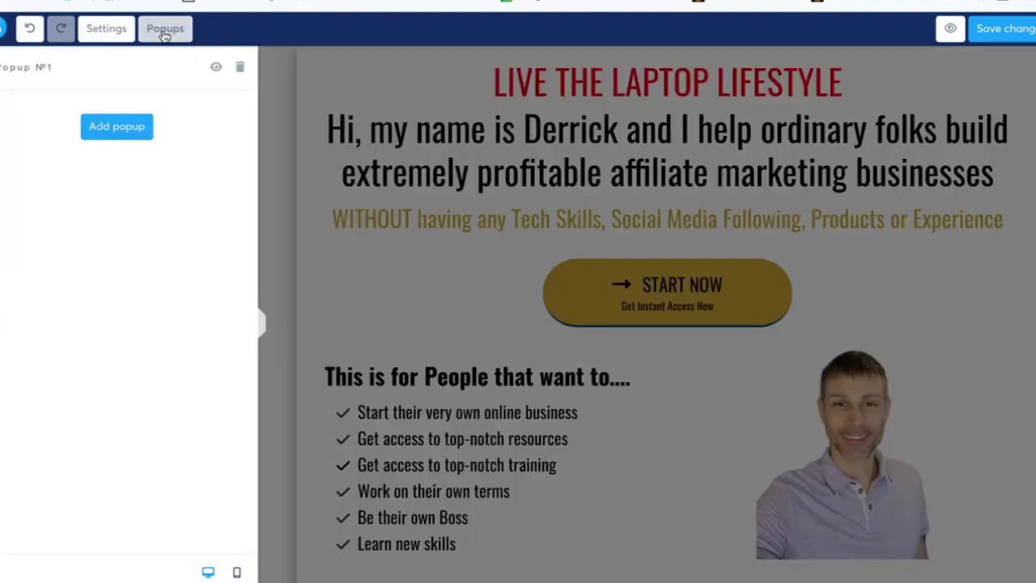
left_click(215, 69)
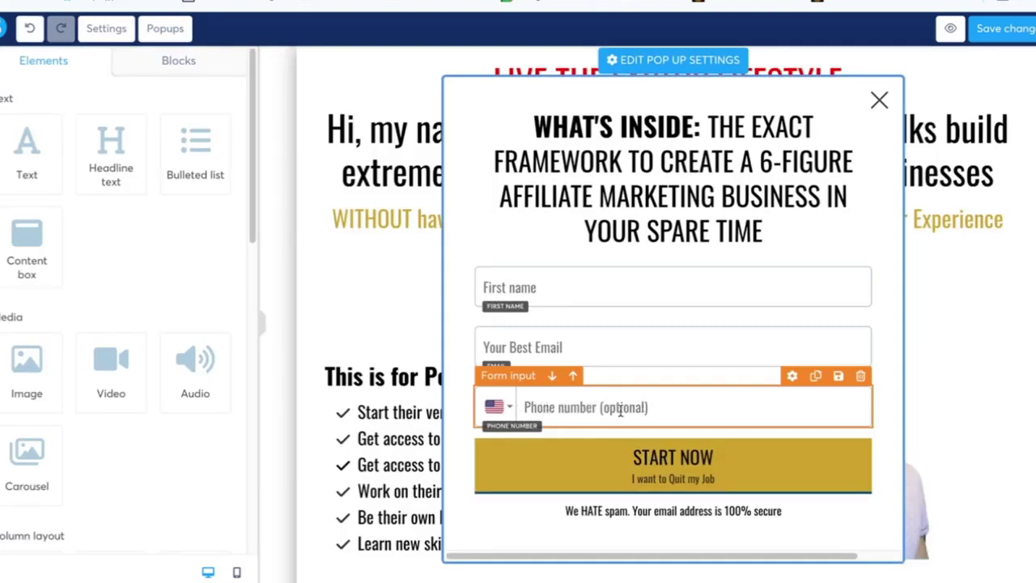
left_click(889, 382)
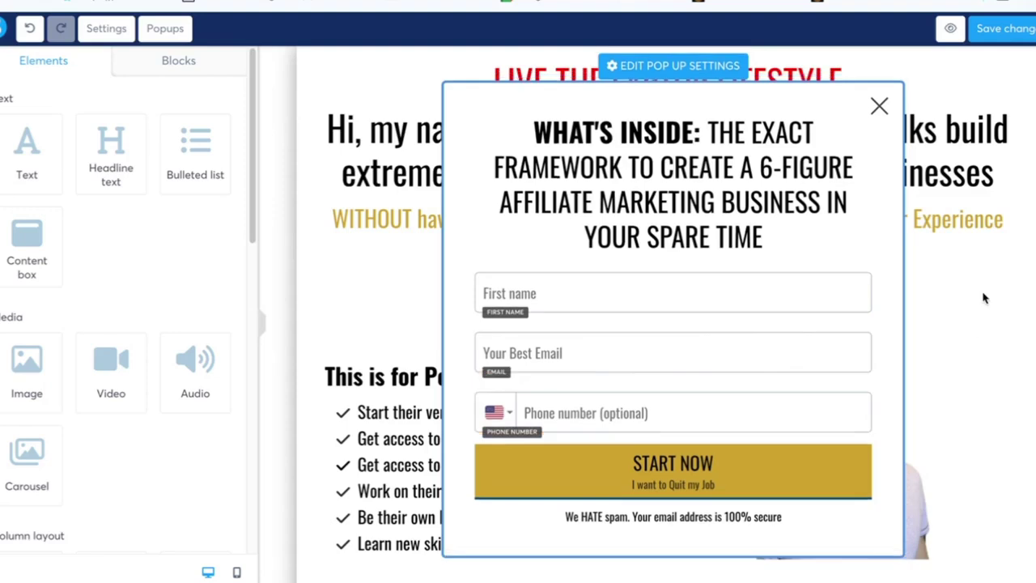
left_click(983, 298)
left_click(534, 207)
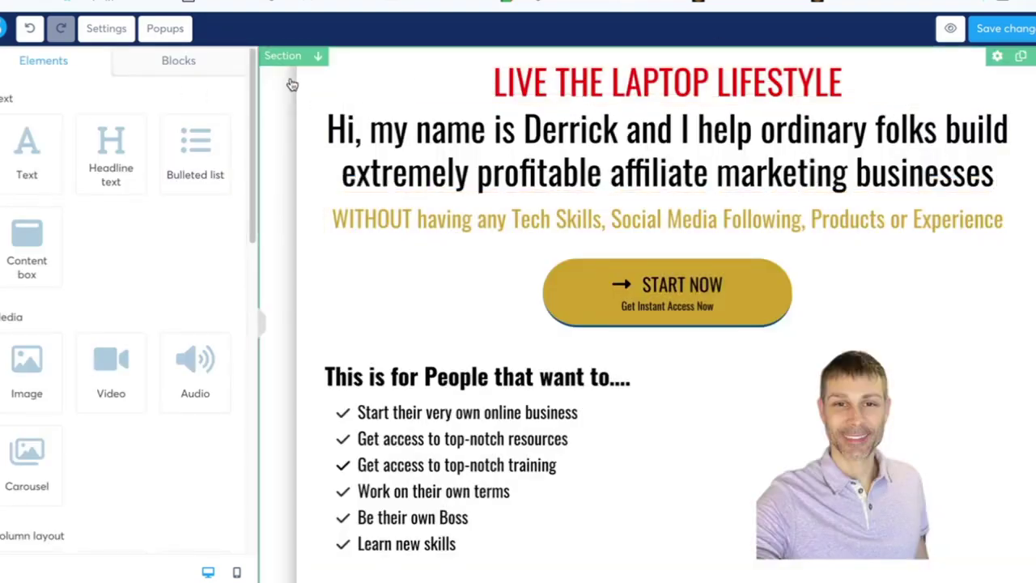
Return to the funnel's steps and preview the "Introducing the 5 Day Challenge (copy)" sales page, looking through its video and text.
key("super+r")
left_click(577, 182)
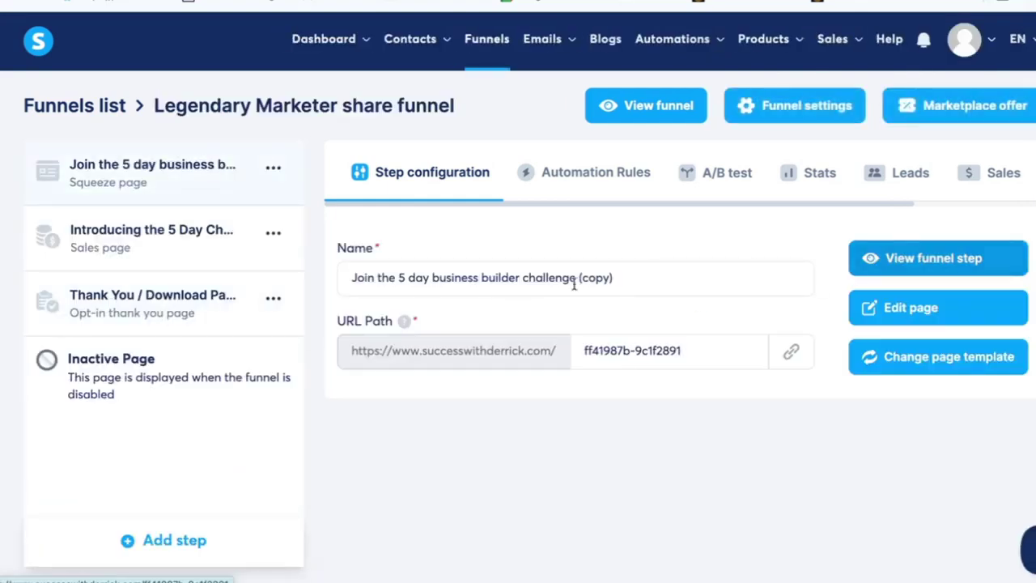
left_click(175, 235)
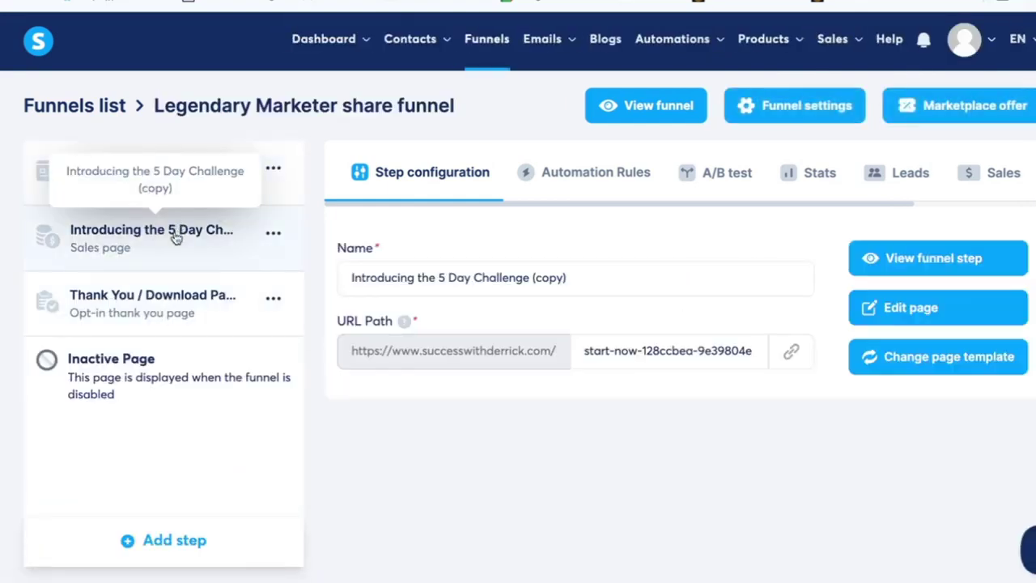
left_click(931, 267)
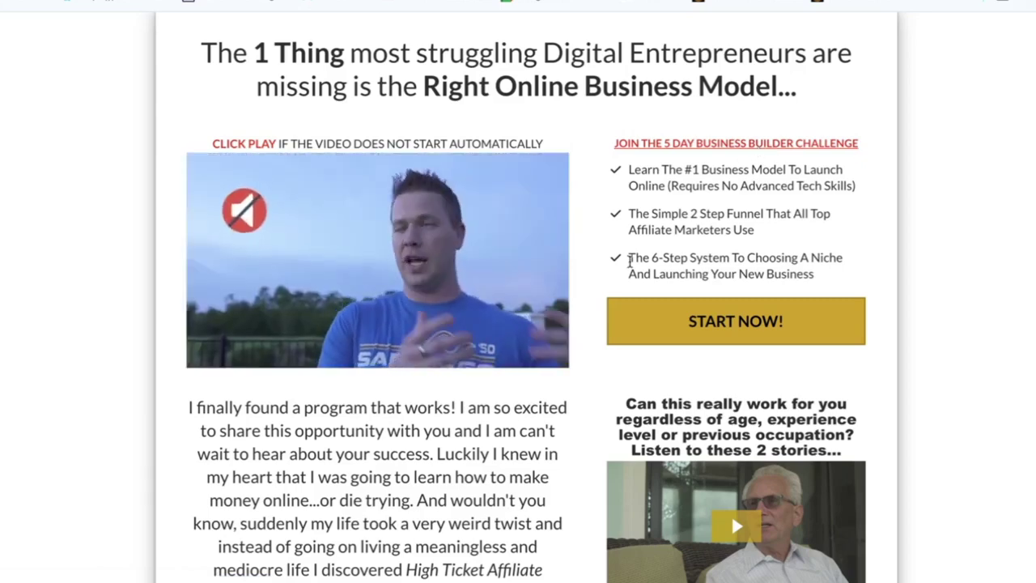
scroll(526, 324, "down", 1)
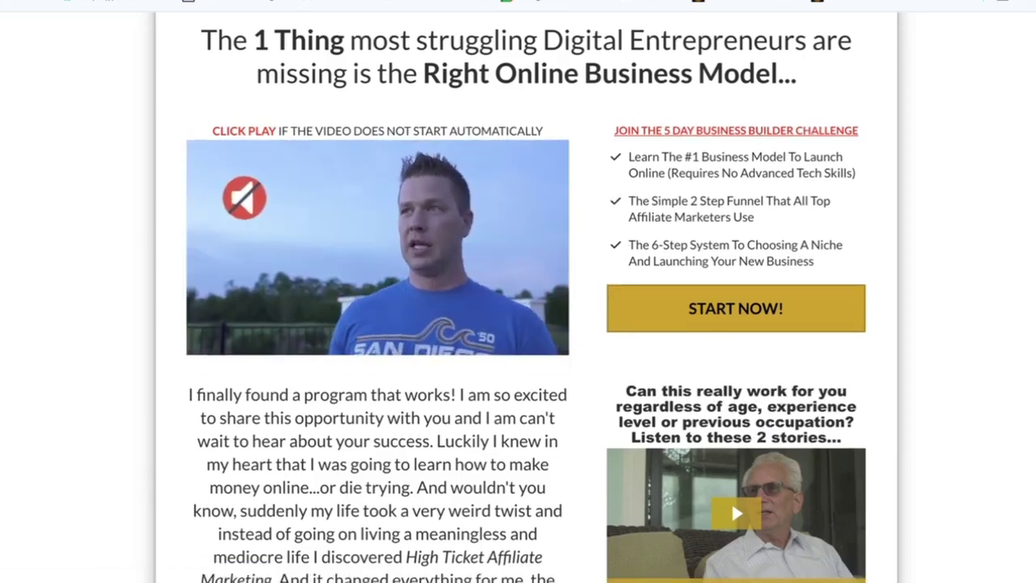
scroll(527, 324, "down", 5)
scroll(526, 324, "up", 6)
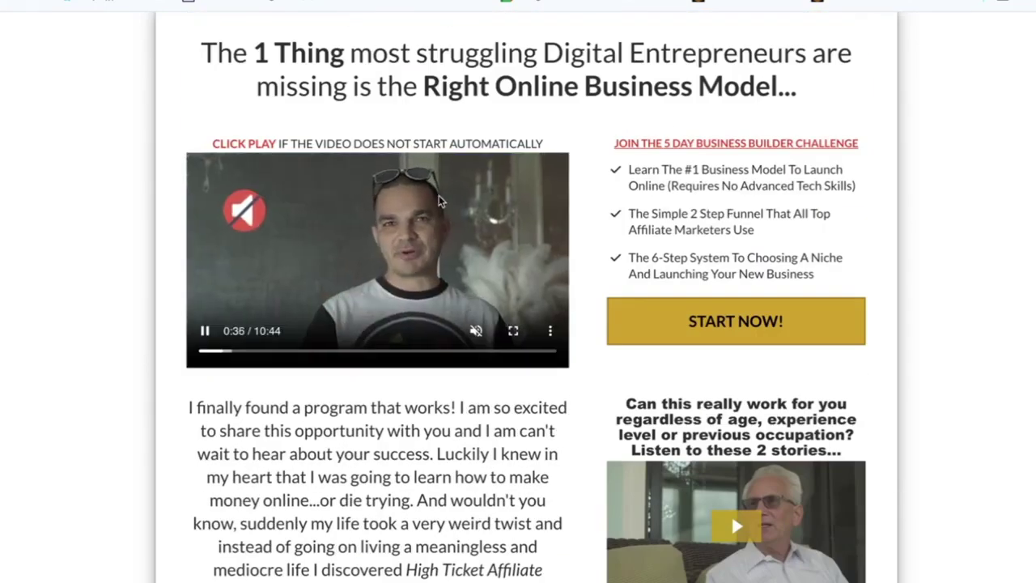
Review the live sales page's challenge link, START NOW buttons, testimonial videos and footer disclaimer.
scroll(746, 427, "down", 3)
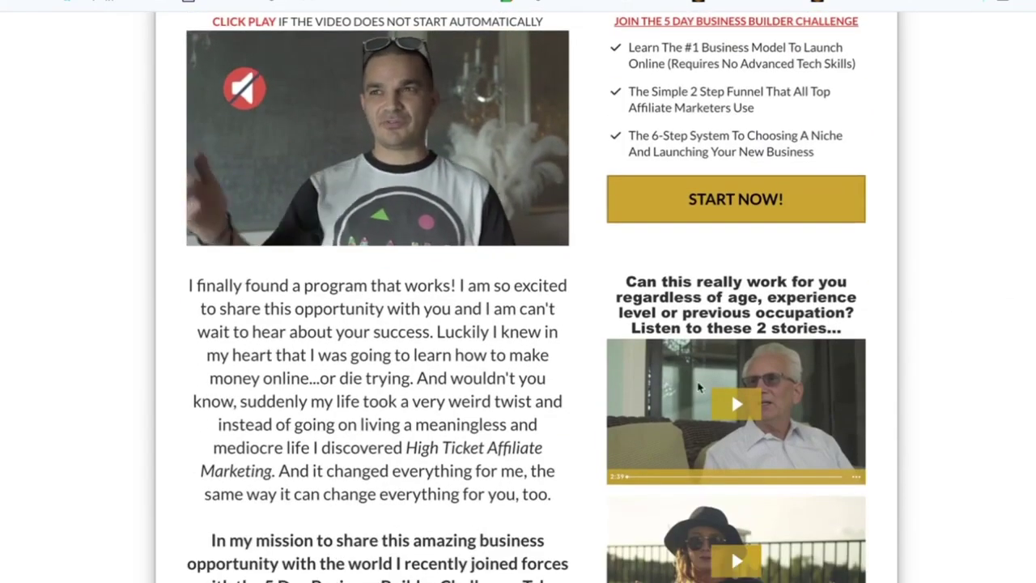
scroll(731, 395, "up", 3)
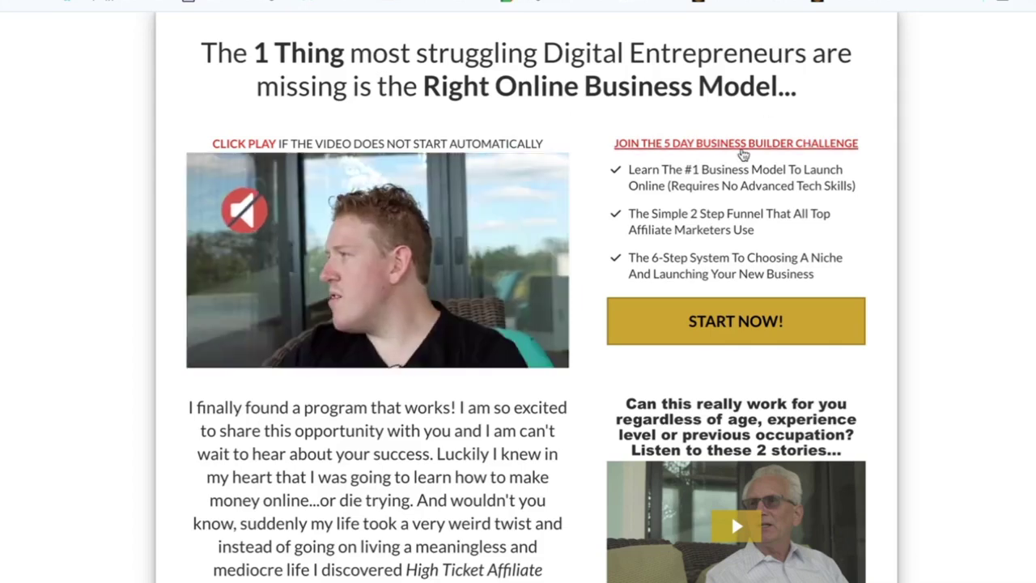
left_click_drag(601, 146, 859, 146)
left_click_drag(678, 321, 879, 323)
scroll(879, 324, "down", 6)
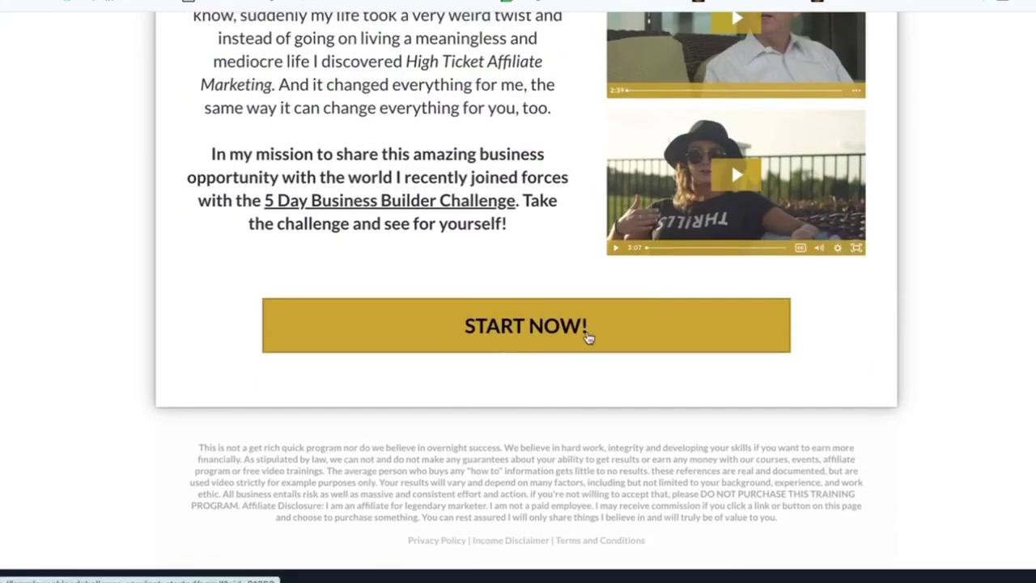
scroll(588, 335, "up", 6)
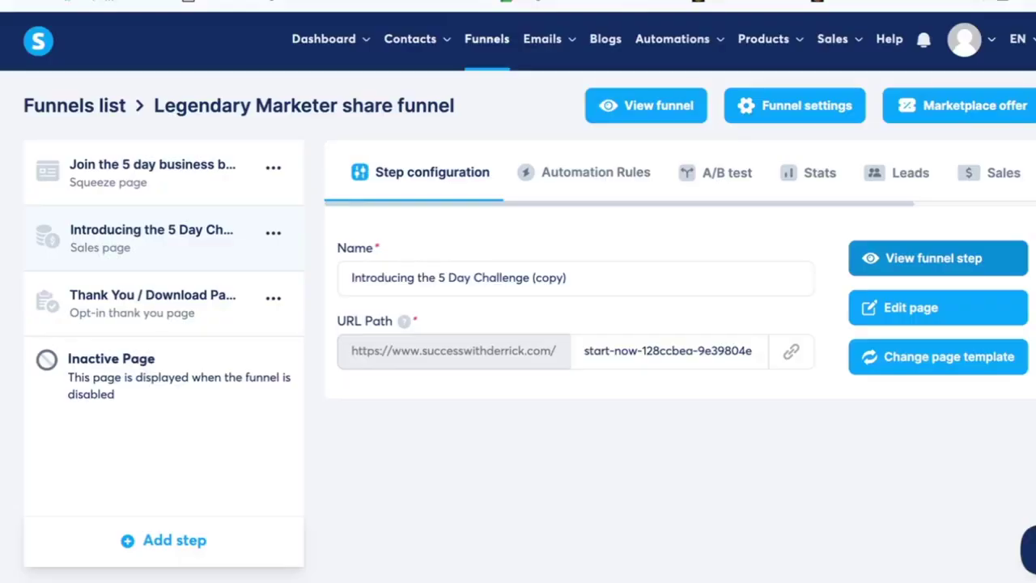
Open the sales page in the page editor and inspect the link behind the "JOIN THE 5 DAY BUSINESS BUILDER CHALLENGE" text.
left_click(920, 308)
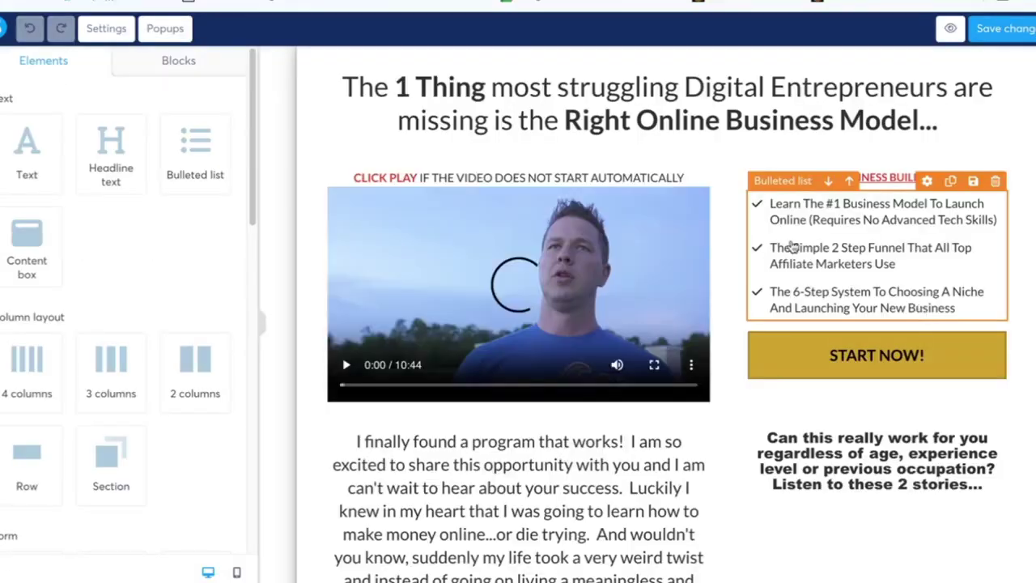
left_click(880, 179)
left_click(881, 180)
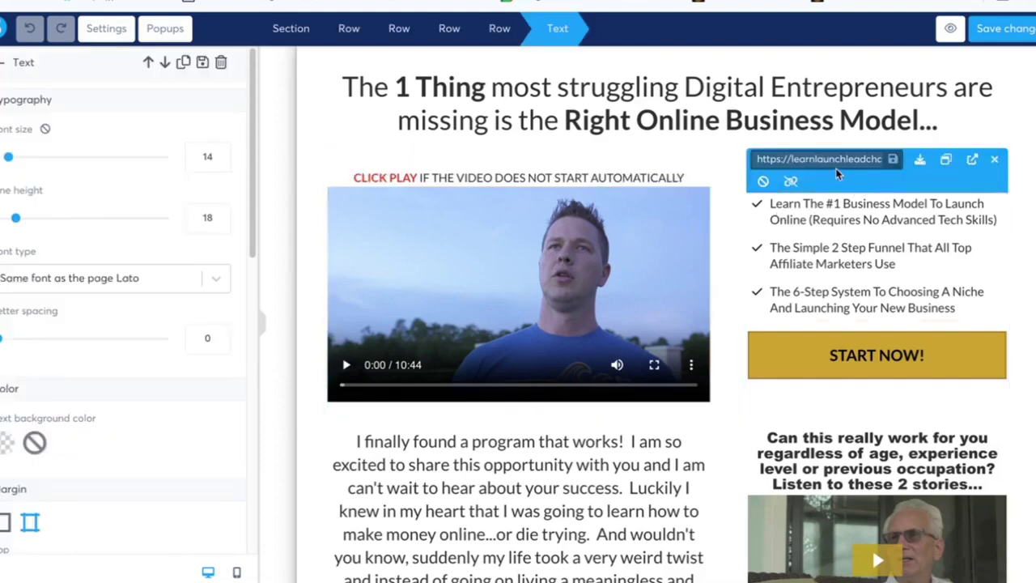
left_click_drag(756, 159, 900, 162)
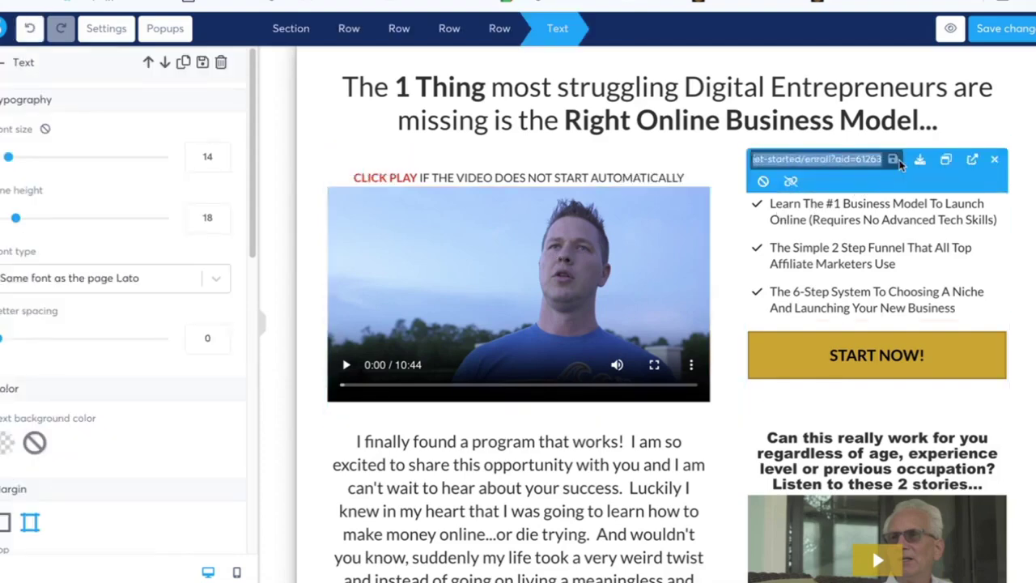
left_click(963, 141)
Inspect the affiliate URL of the START NOW button below the bulleted list, selecting the whole address, and leave its settings.
left_click(902, 356)
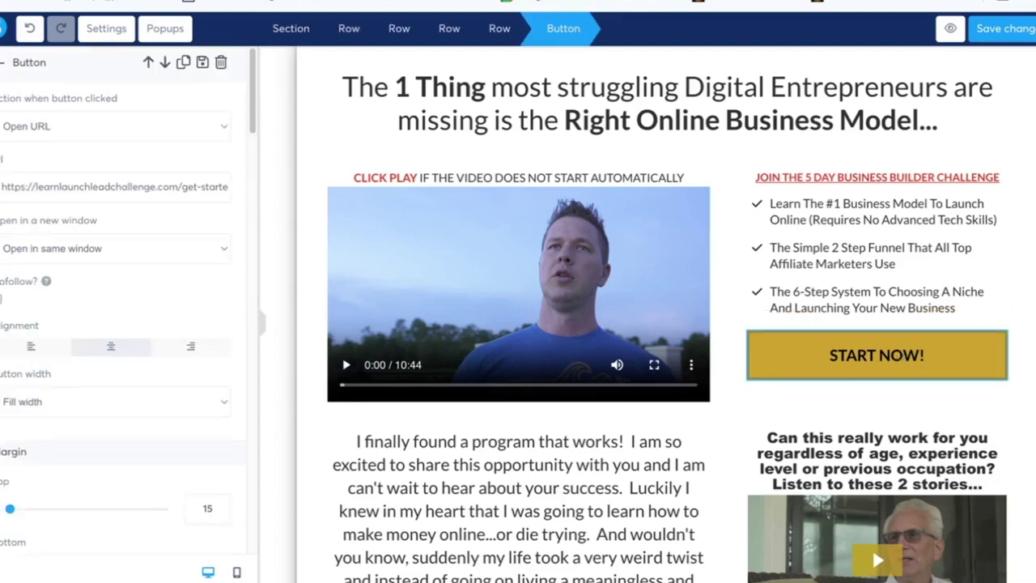
left_click_drag(1, 187, 293, 211)
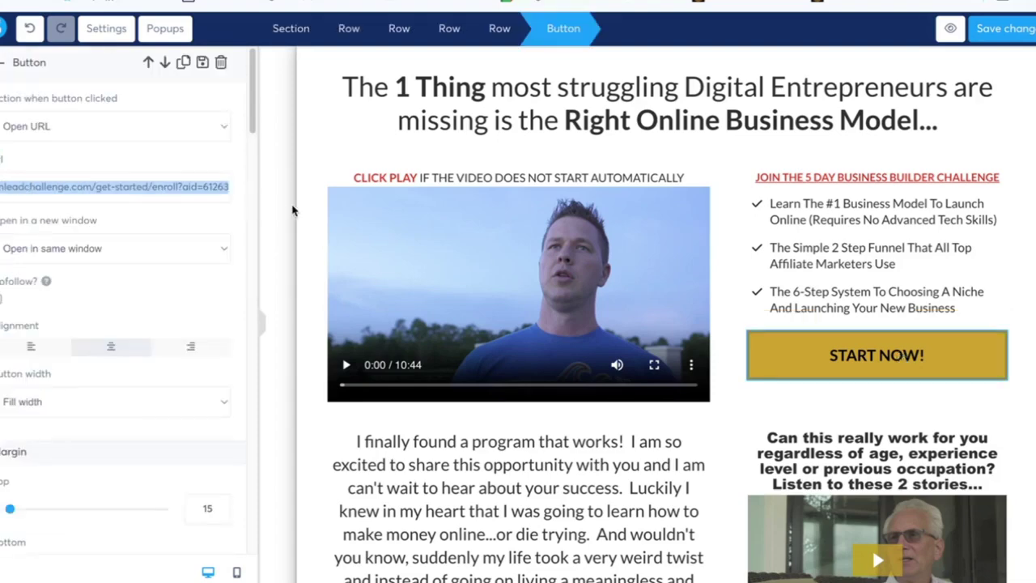
key("Escape")
Inspect the URL and window-opening options of the large START NOW button below the testimonials, and look over the footer disclaimer.
scroll(566, 323, "down", 10)
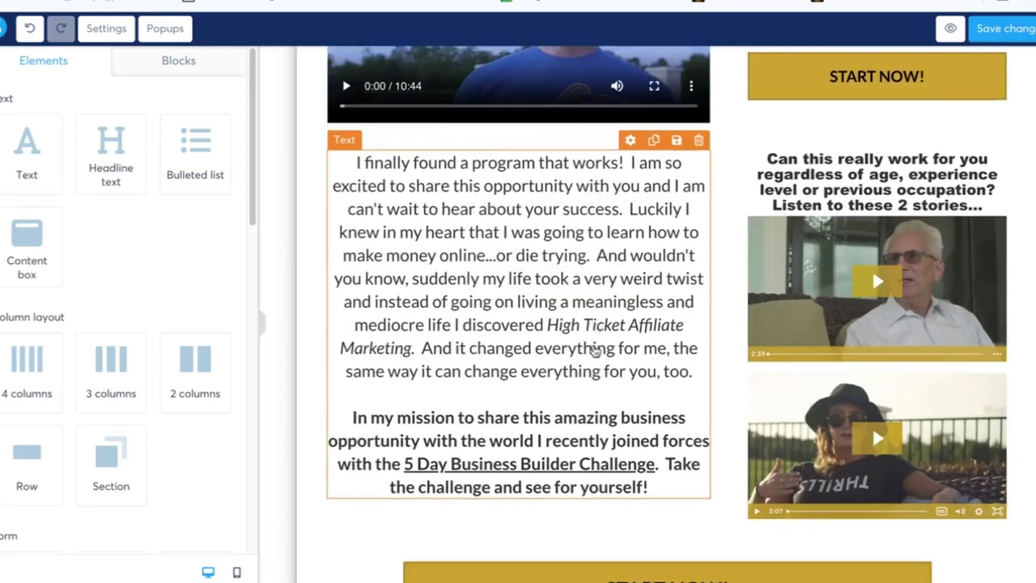
left_click(690, 310)
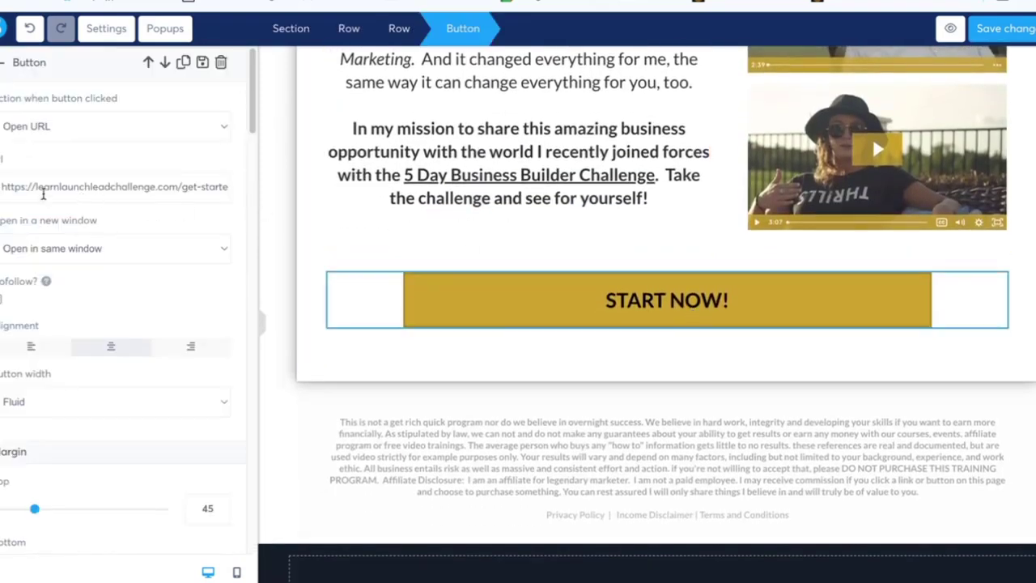
left_click_drag(2, 185, 259, 194)
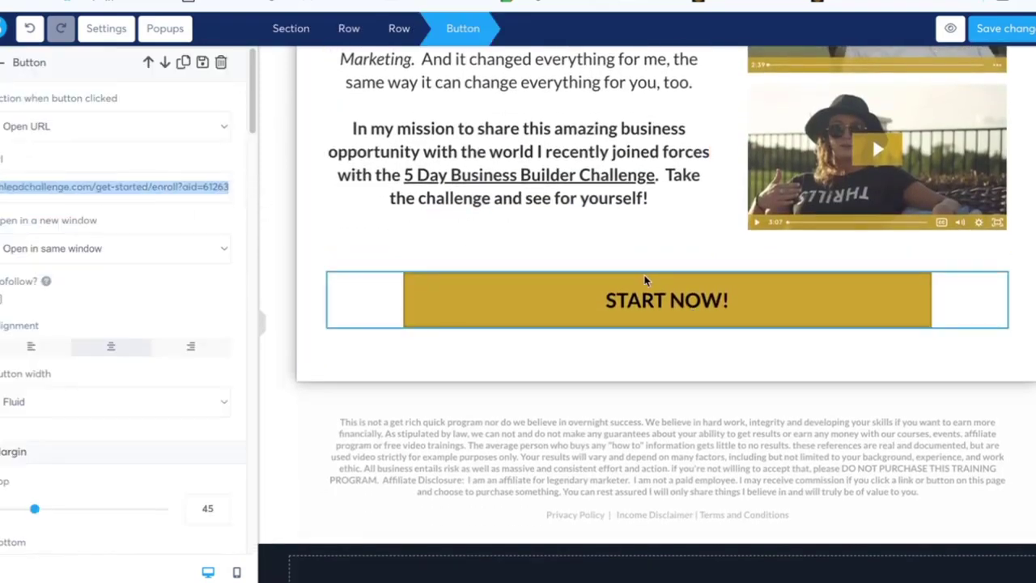
left_click(93, 251)
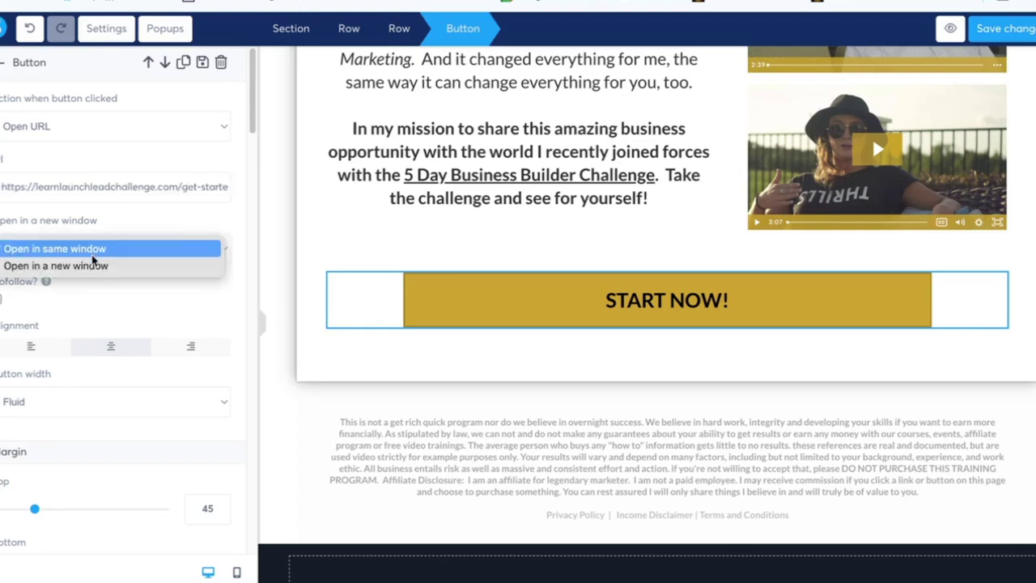
left_click(91, 255)
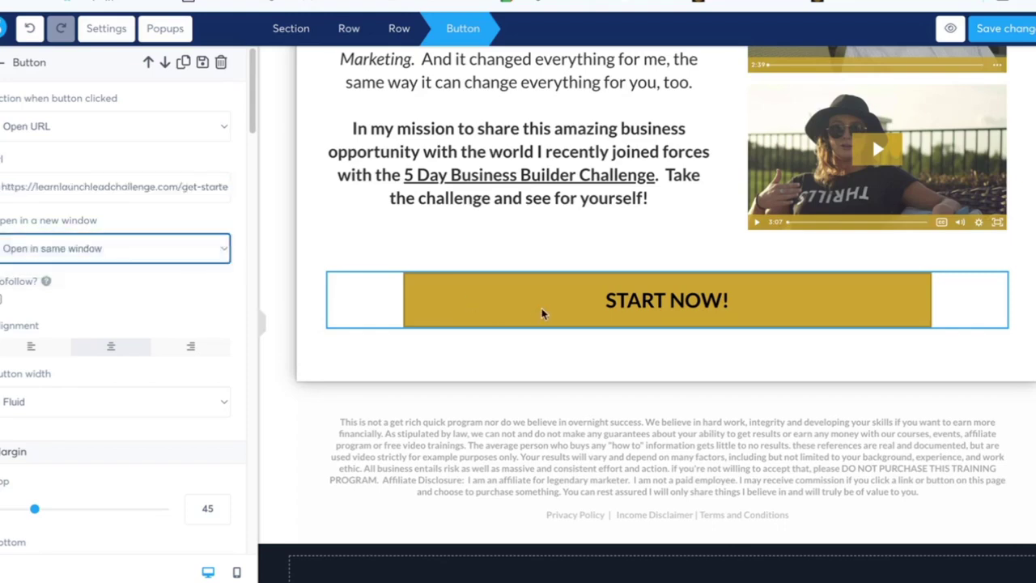
left_click(668, 360)
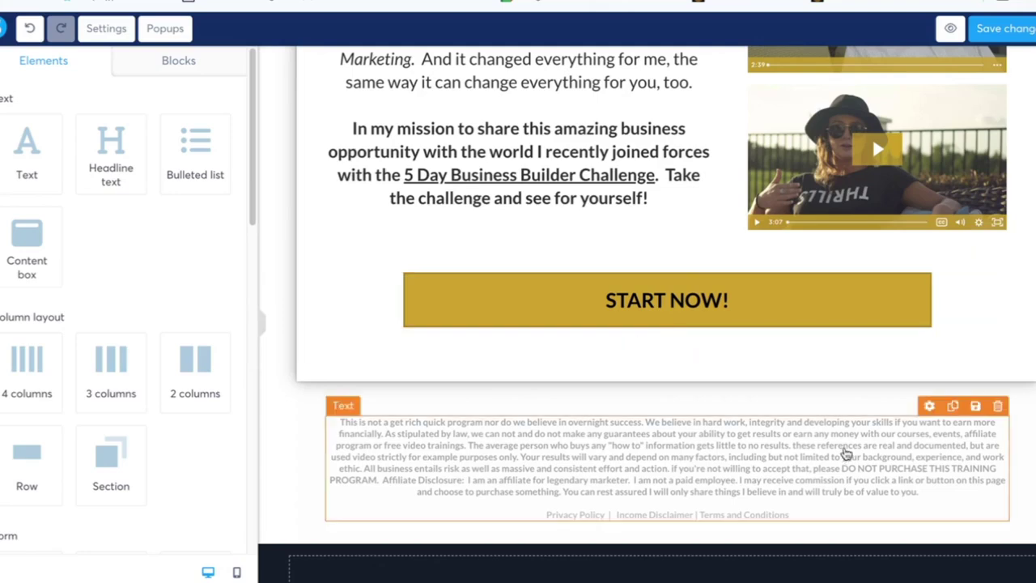
scroll(871, 340, "up", 8)
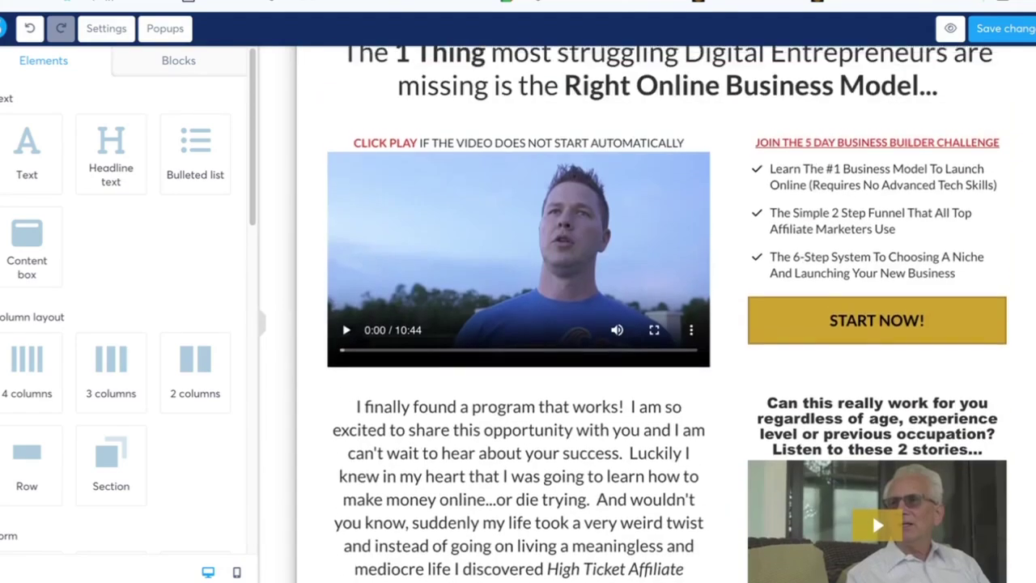
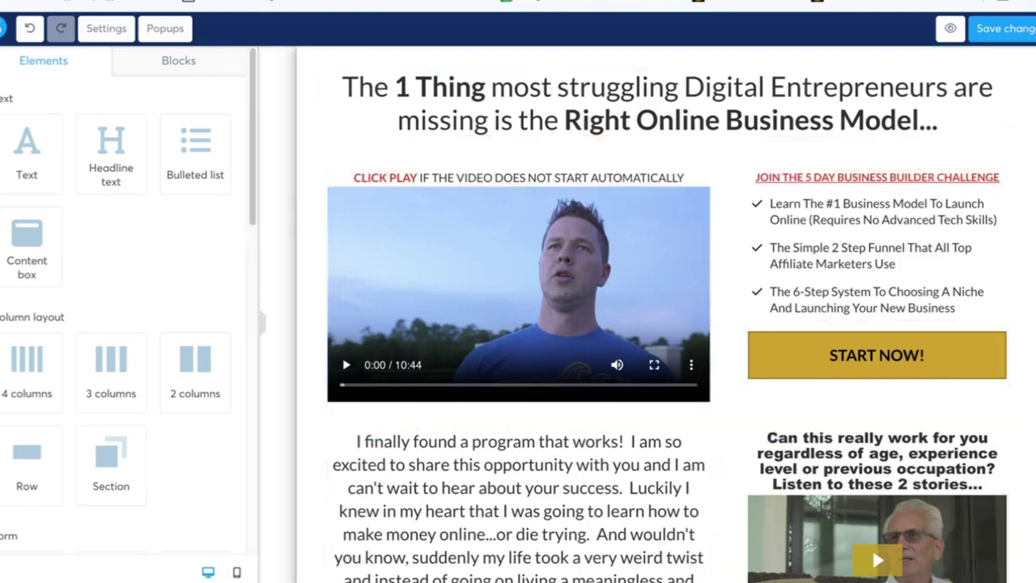
Return to the funnel's steps, preview the "Thank You / Download Page" step and close the preview.
key("super+w")
left_click(589, 188)
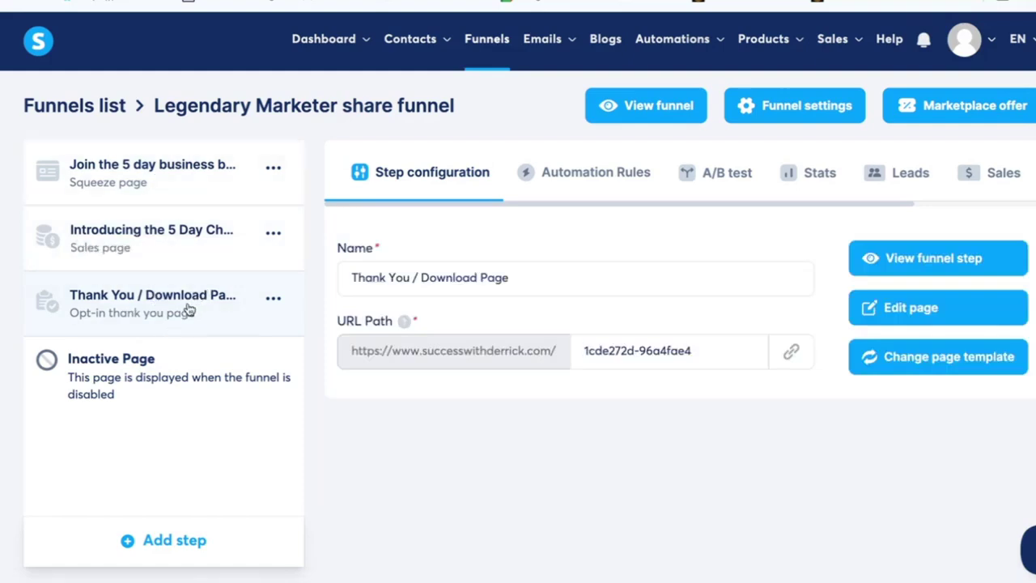
left_click(911, 275)
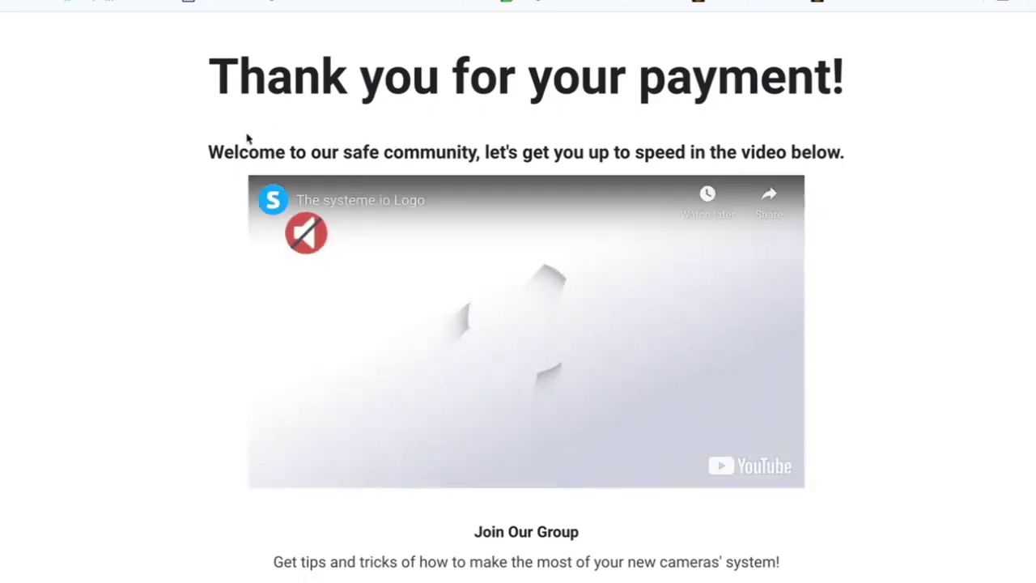
scroll(526, 311, "down", 2)
scroll(526, 311, "up", 2)
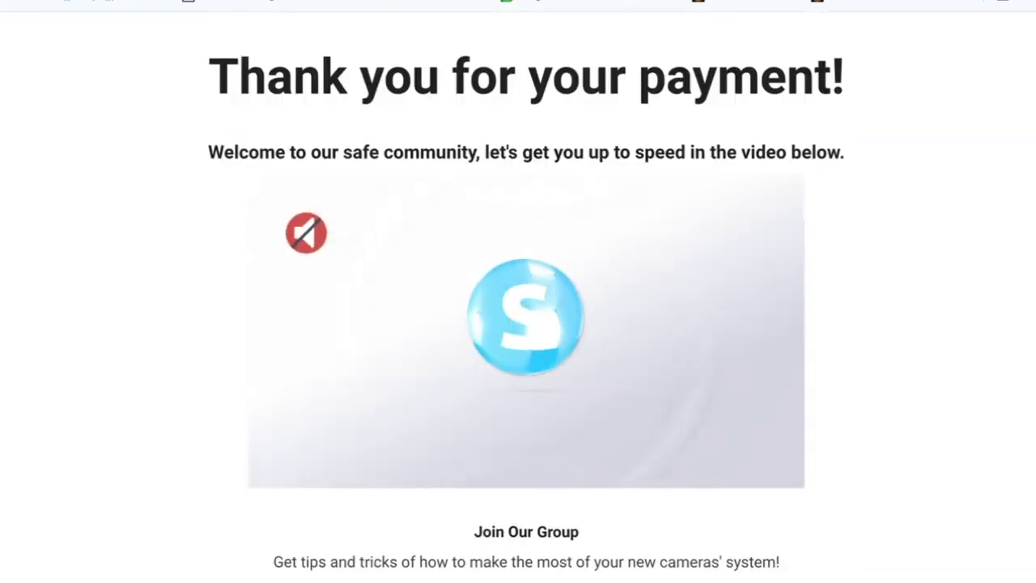
key("ctrl+w")
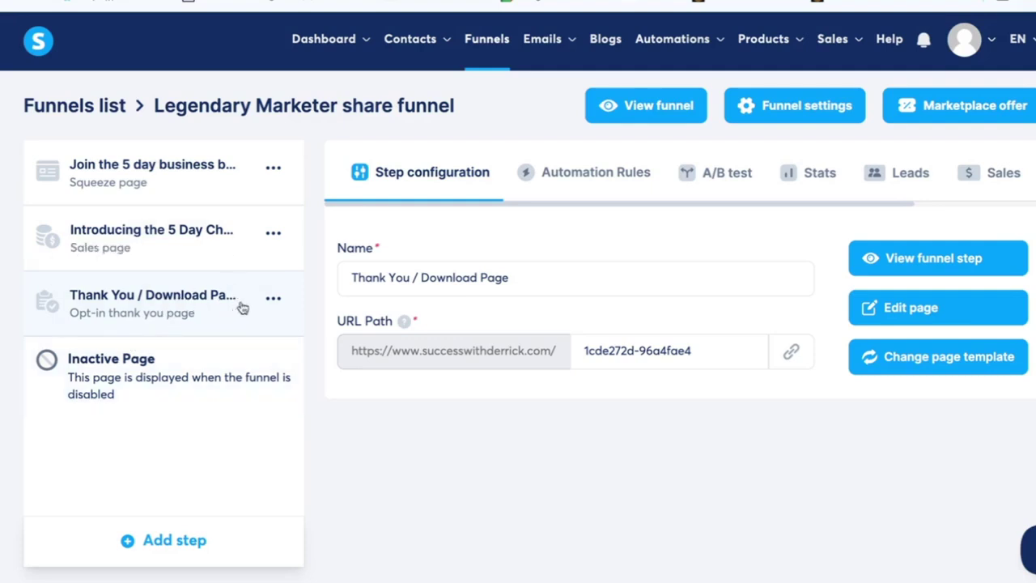
Open the thank-you page in the page editor and inspect its "Thank you for your payment!" headline.
left_click_drag(236, 302, 234, 280)
left_click(905, 309)
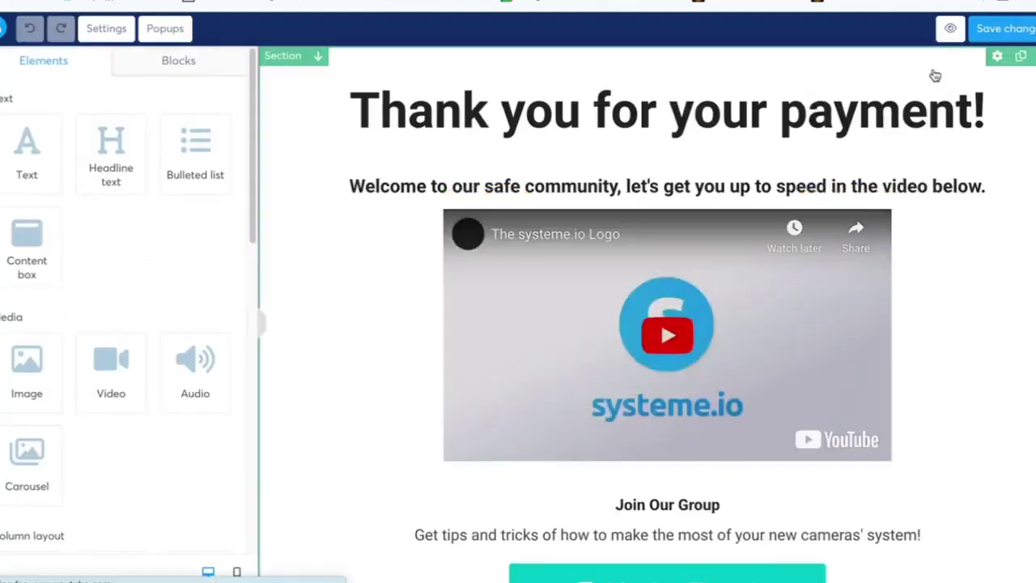
left_click(434, 119)
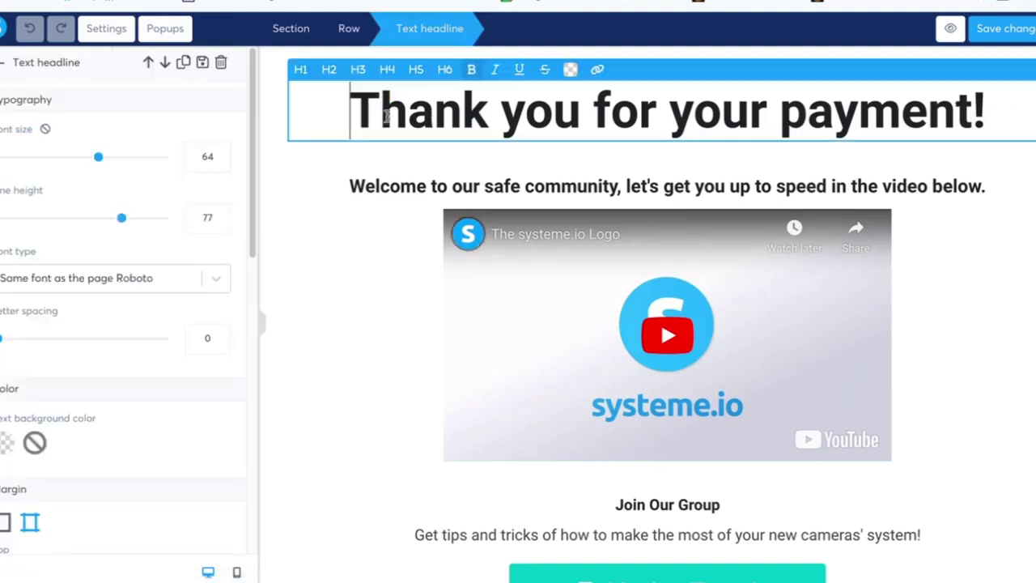
key("Escape")
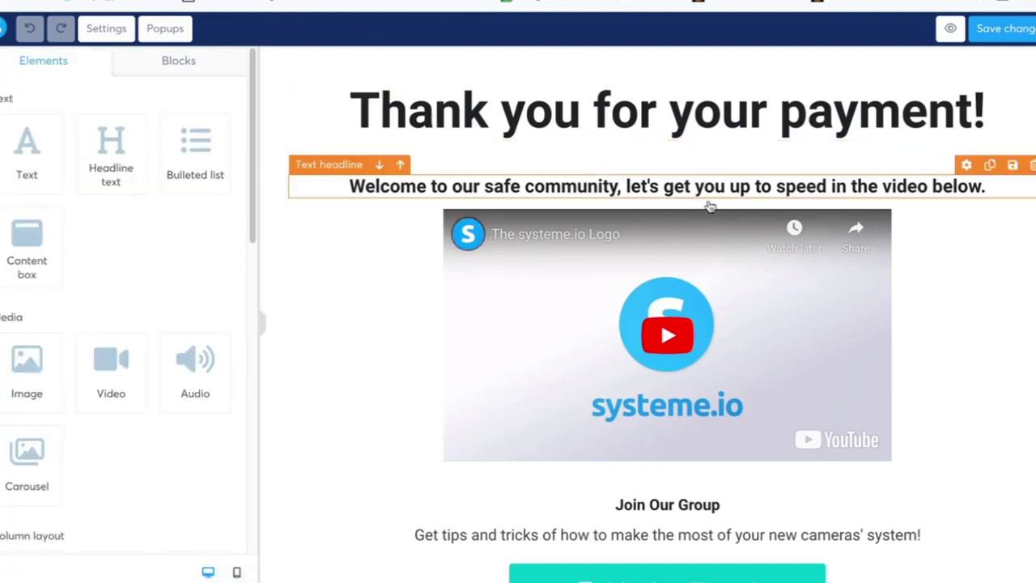
scroll(667, 324, "down", 1)
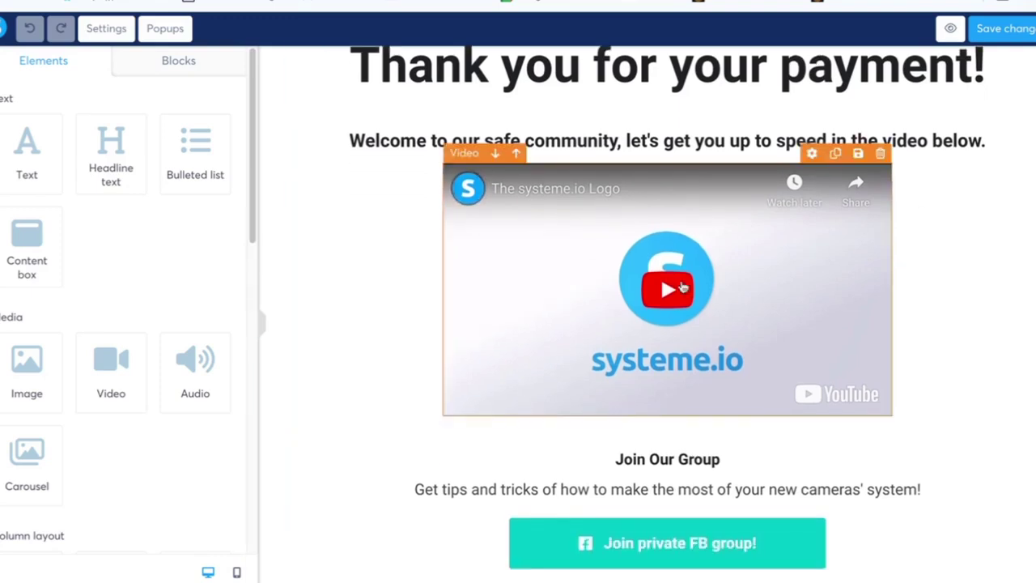
Inspect the thank-you page video's settings and its available video types, leaving the type as Direct link.
left_click(712, 288)
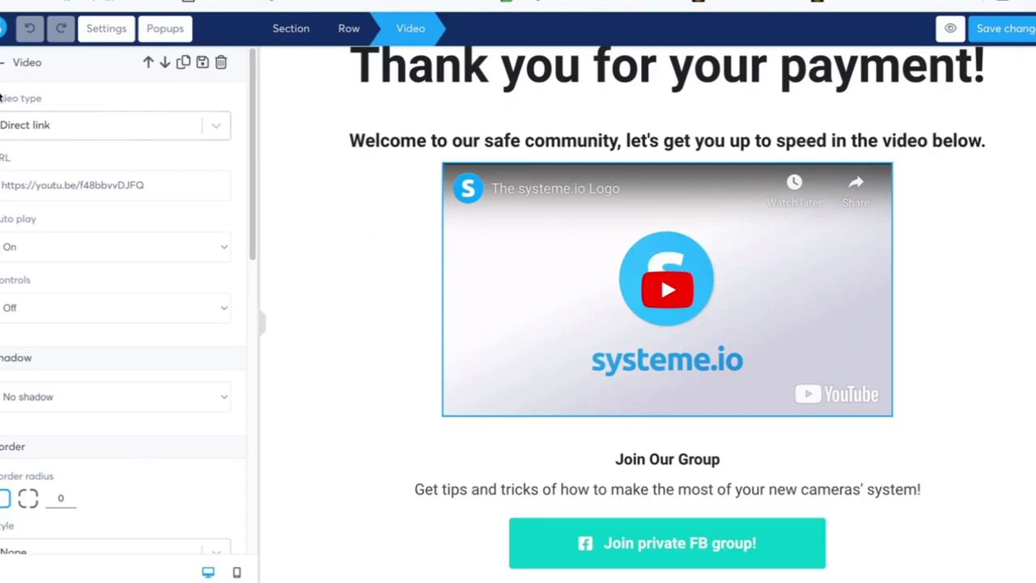
left_click(228, 132)
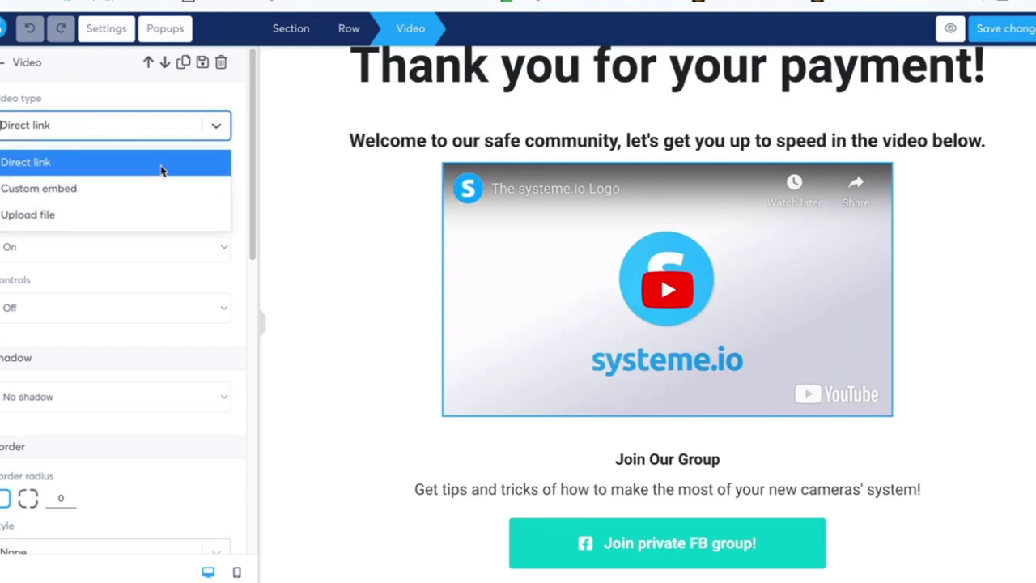
left_click(434, 202)
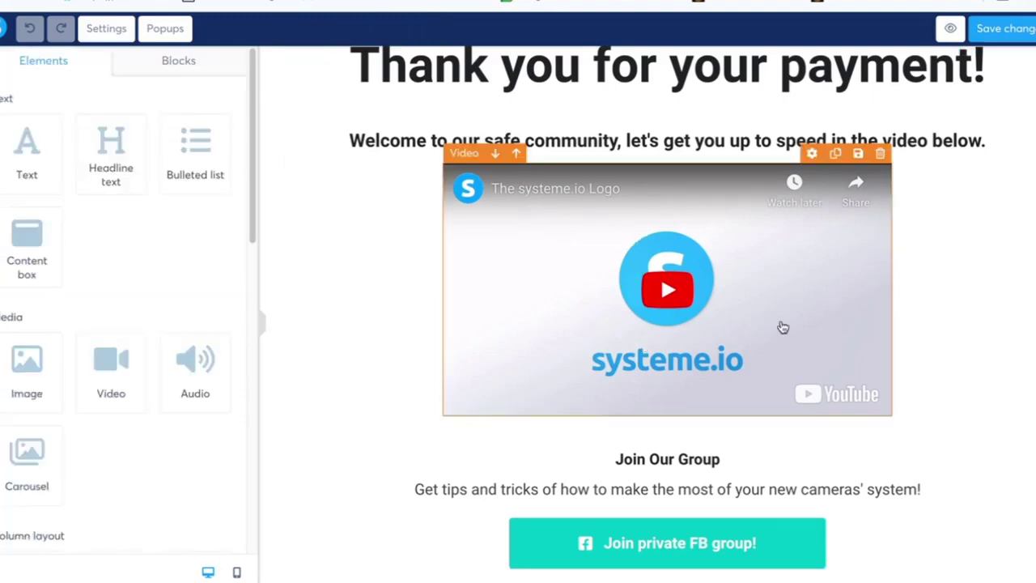
Check the "Join private FB group!" button's settings and select the placeholder in its URL.
scroll(694, 407, "down", 1)
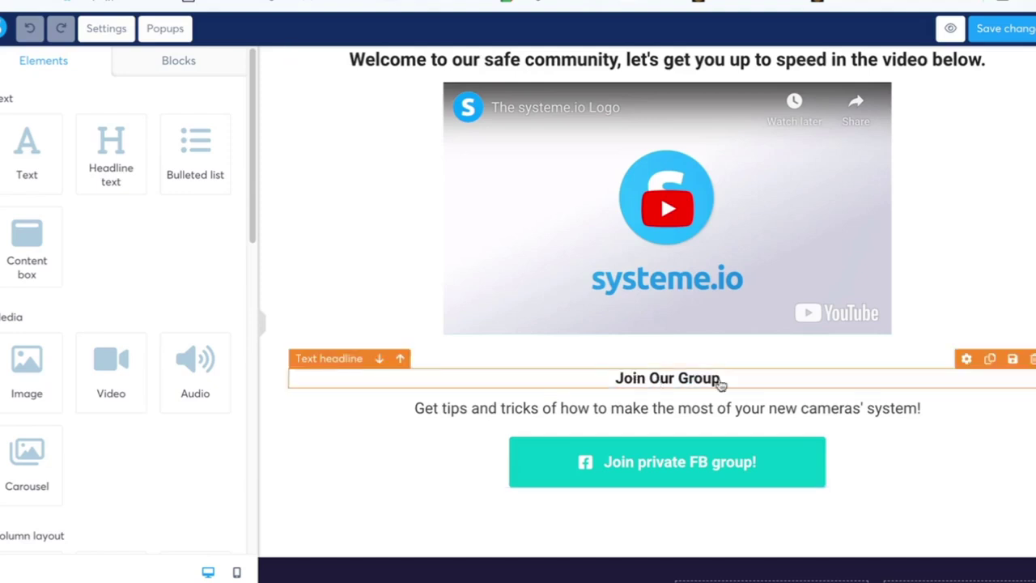
left_click(647, 466)
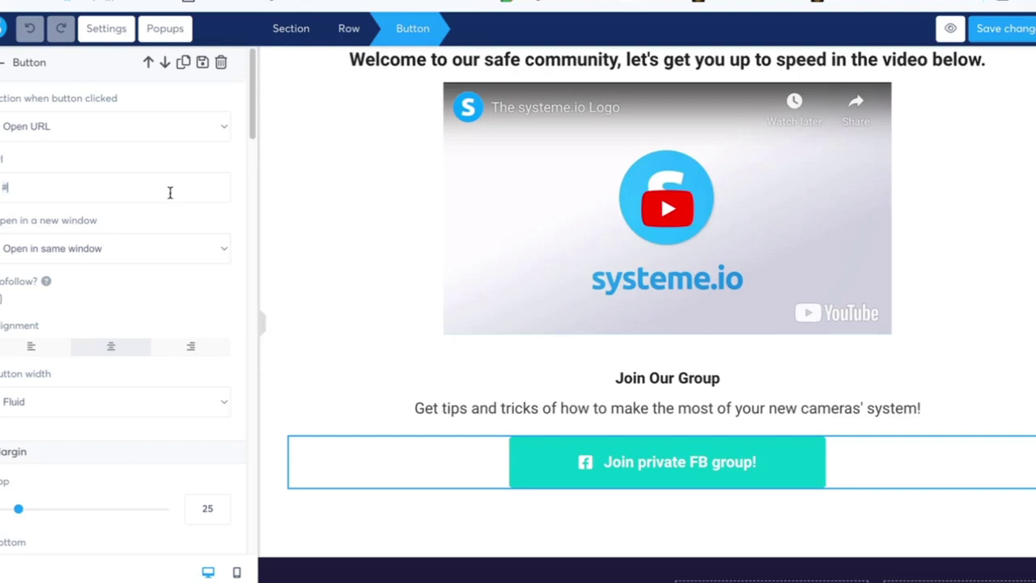
left_click_drag(8, 187, 2, 187)
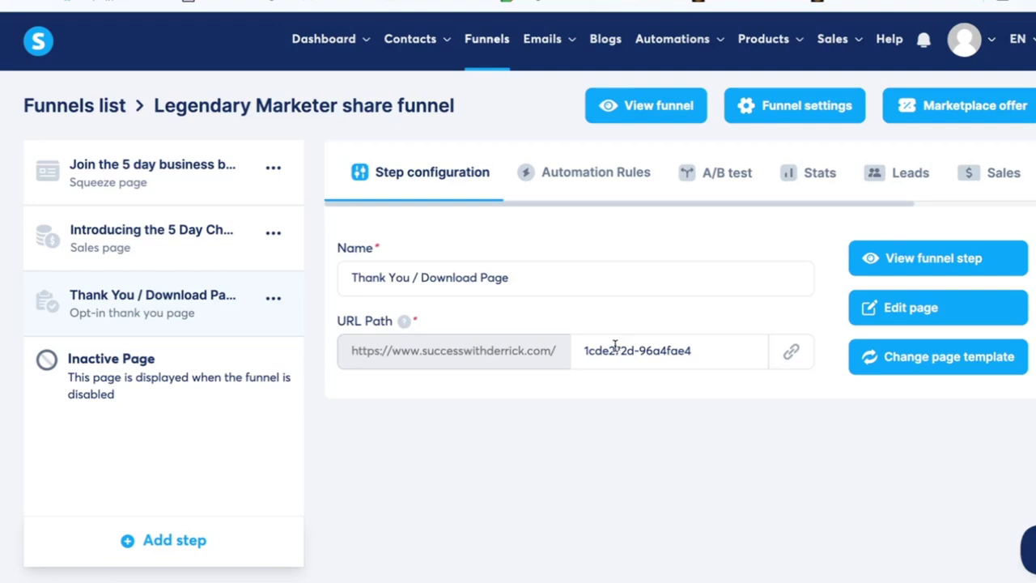
Open the squeeze page's opt-in popup in the page editor and set the START NOW button to redirect registered contacts to a custom URL.
left_click(273, 166)
left_click(208, 173)
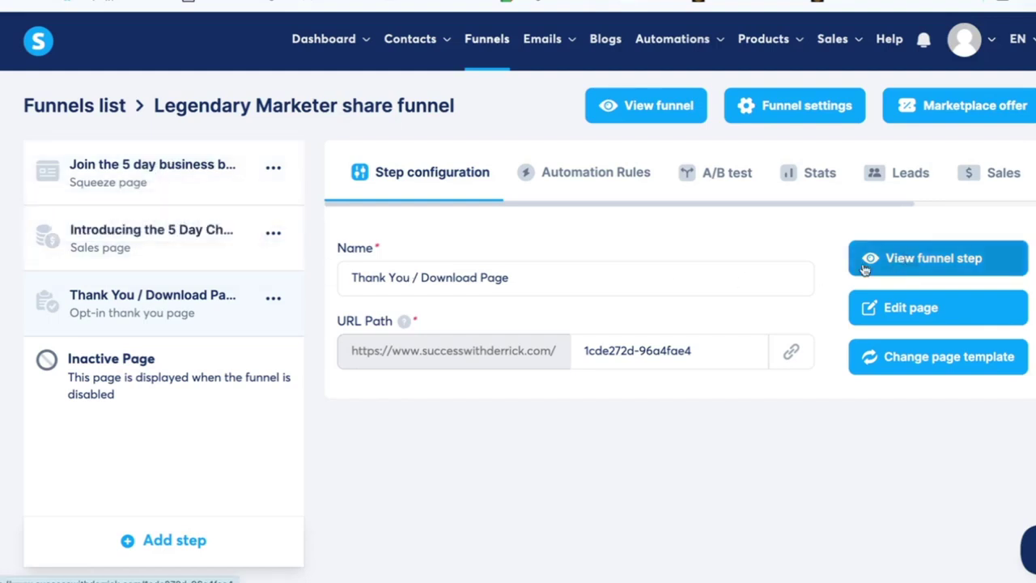
left_click(206, 193)
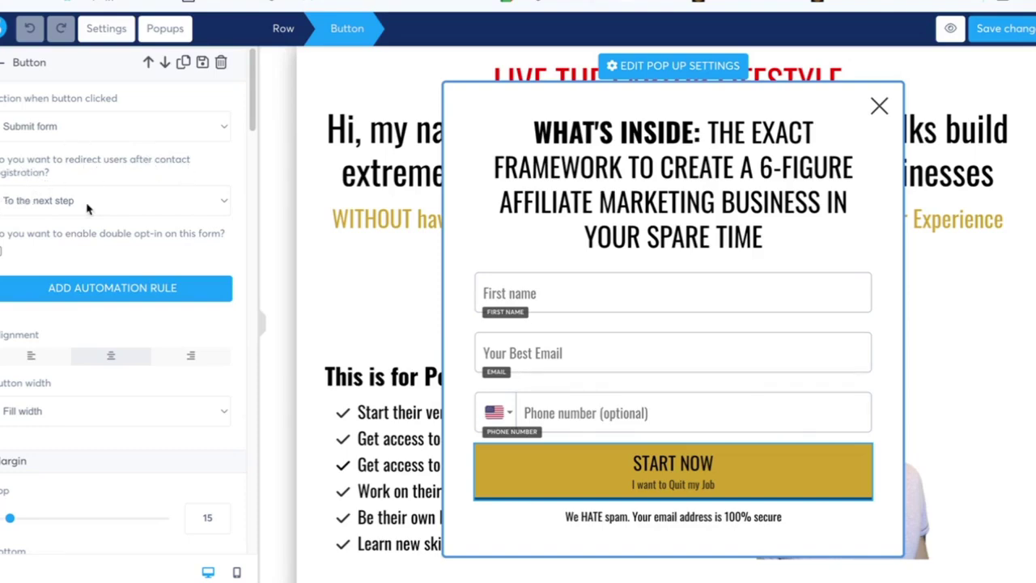
left_click(177, 199)
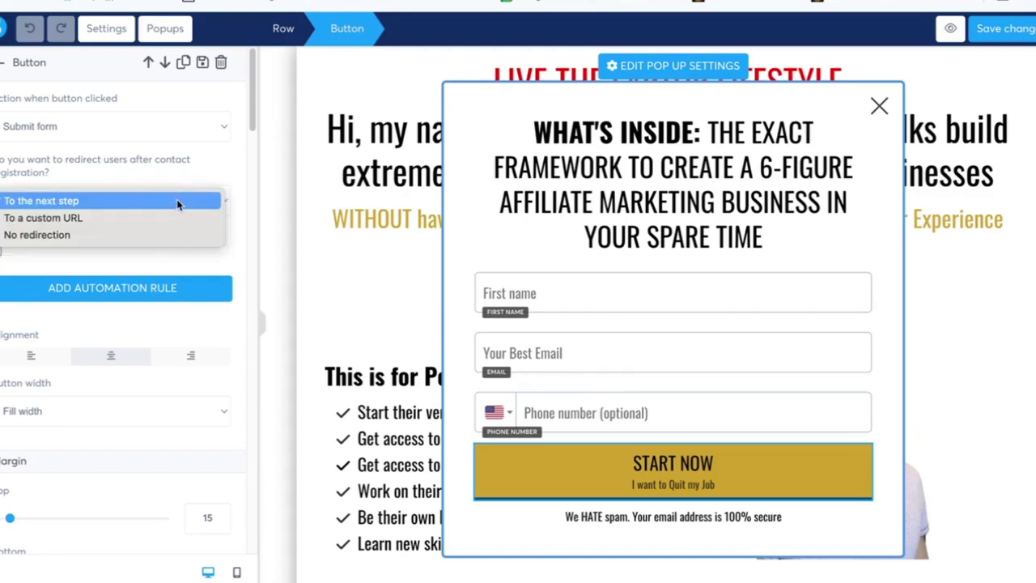
left_click(179, 218)
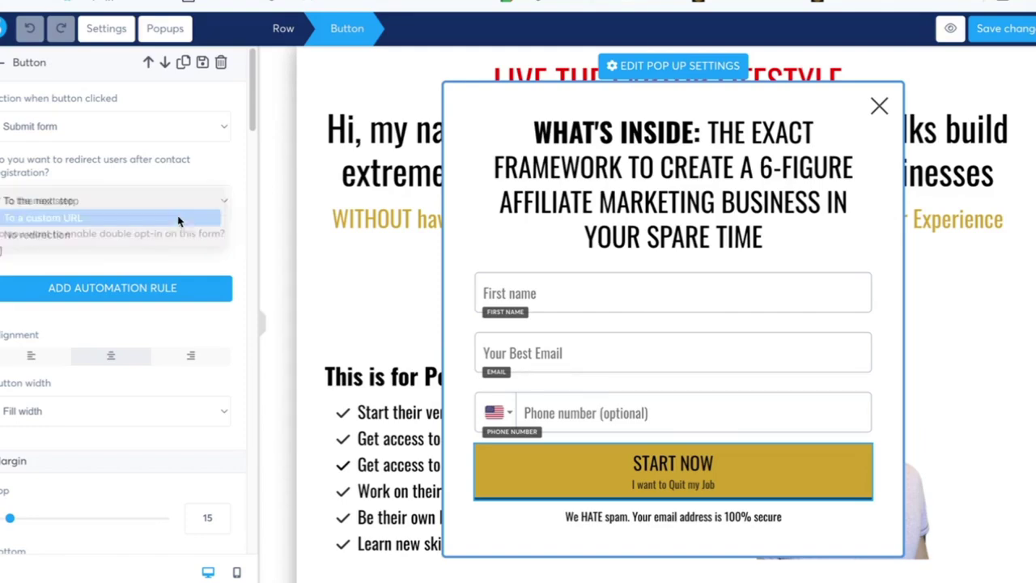
Set the START NOW button's redirect after contact registration back to the next step.
left_click(8, 264)
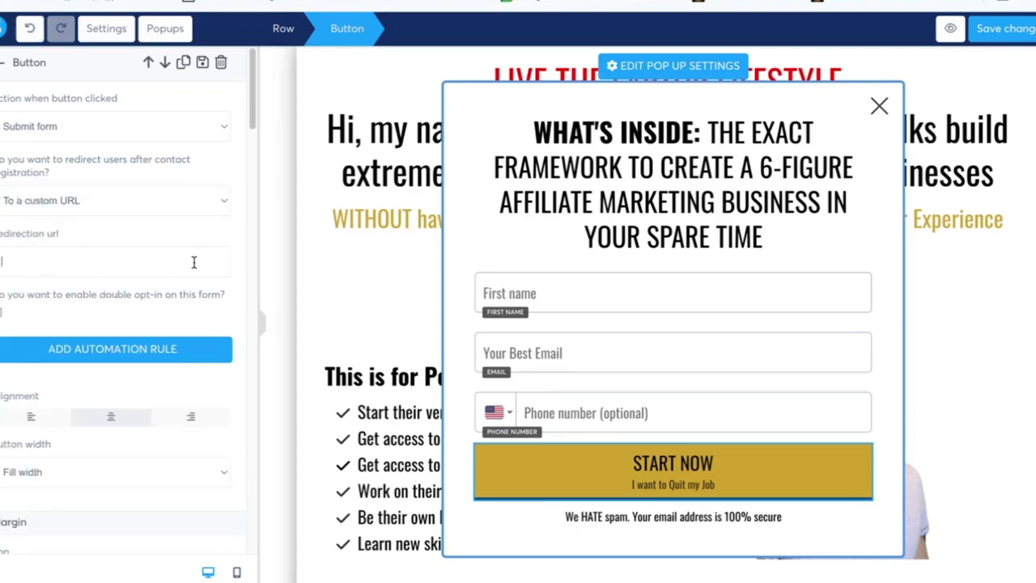
left_click(200, 200)
left_click(200, 177)
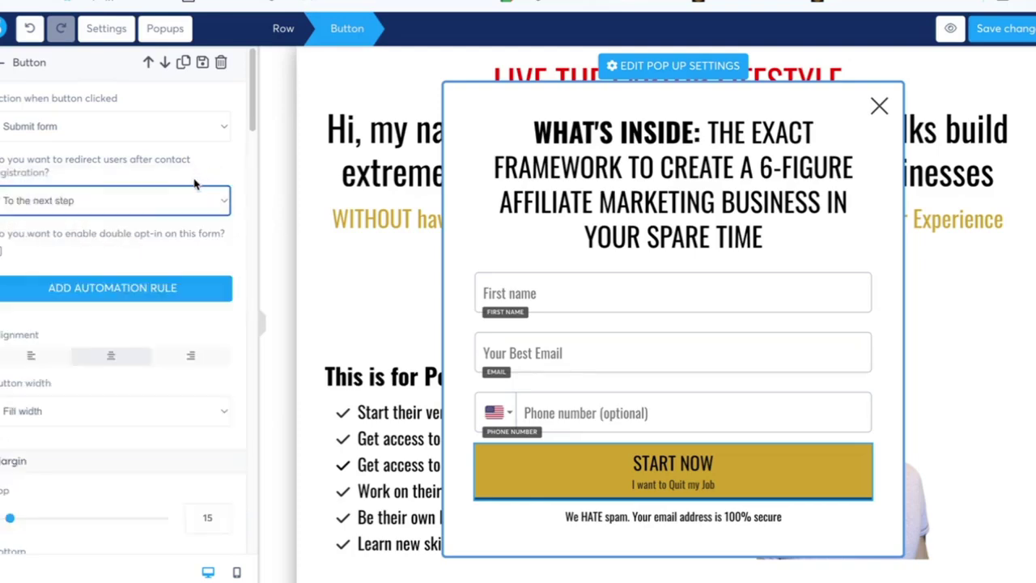
left_click(184, 126)
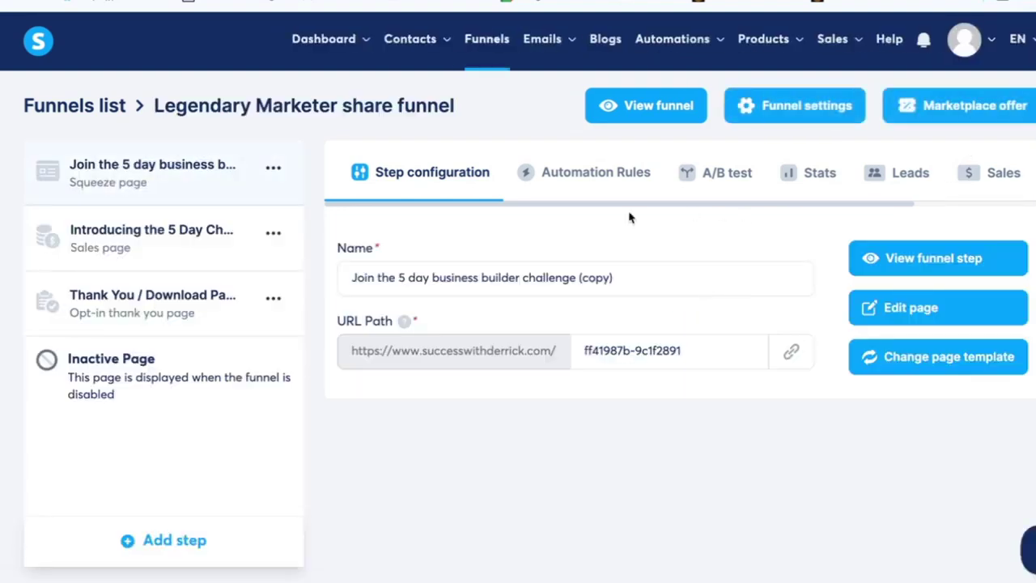
Open the squeeze page's automation rules and check the trigger types available for a new rule, without adding one.
mouse_move(547, 46)
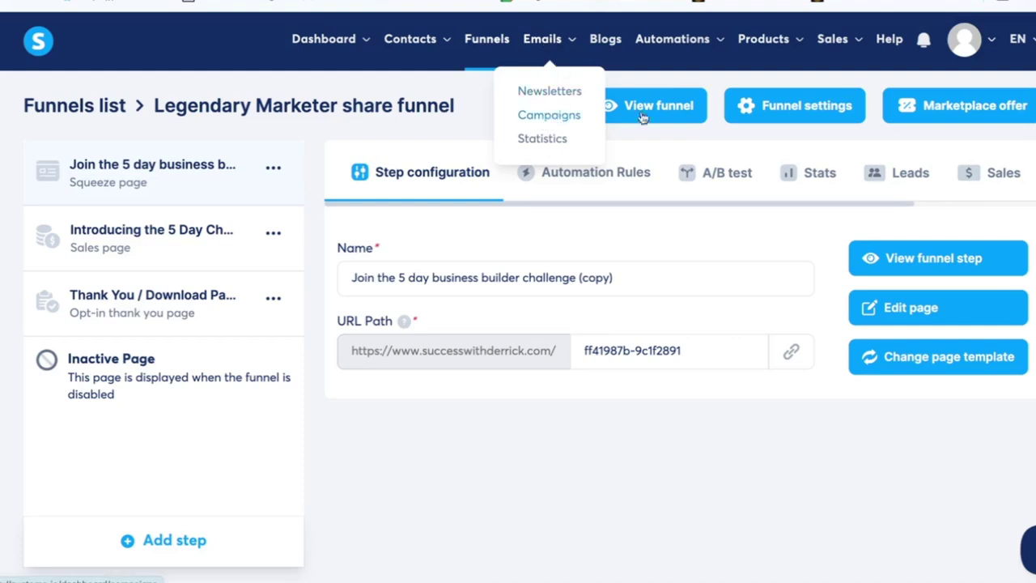
mouse_move(988, 29)
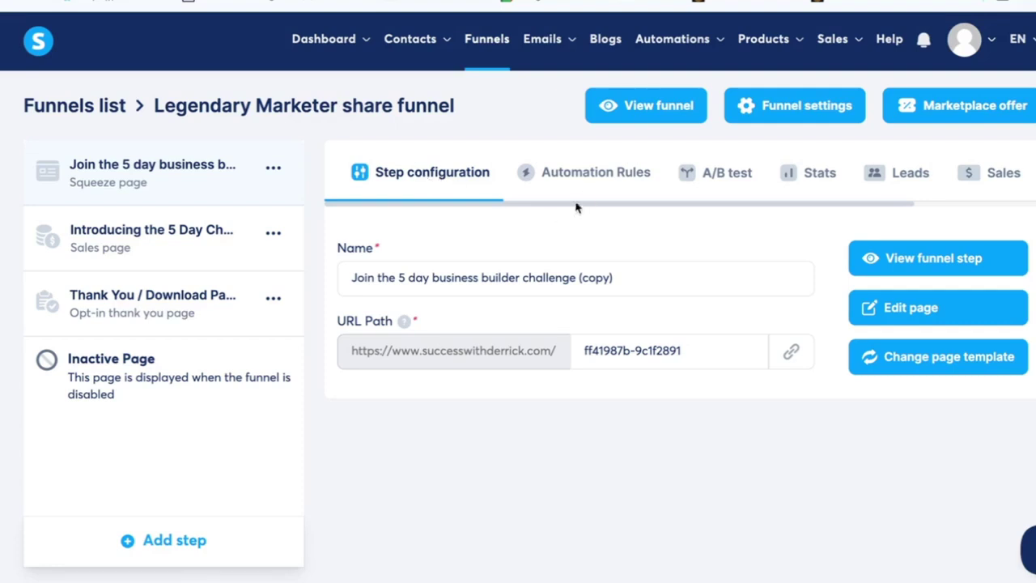
left_click(604, 179)
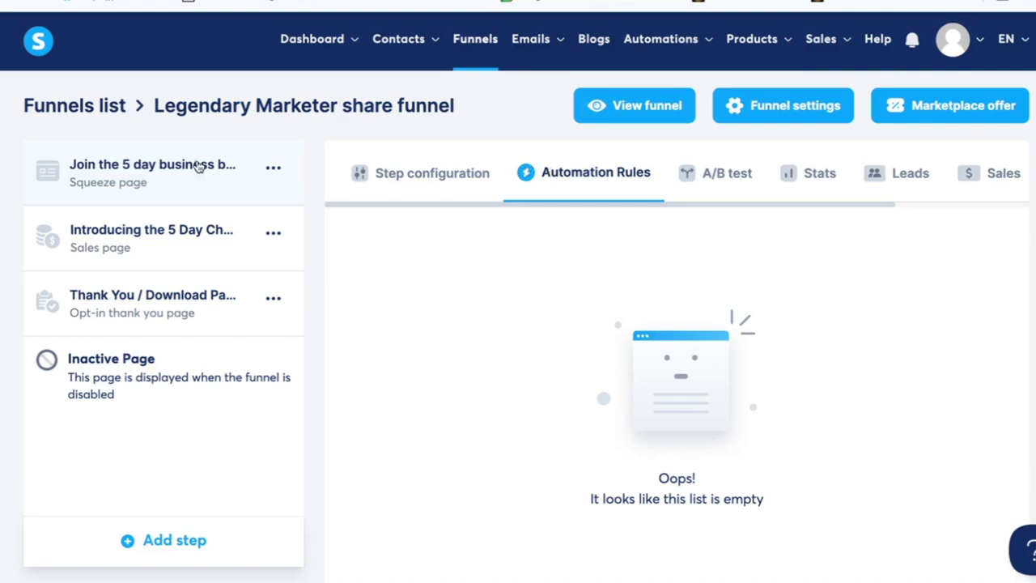
left_click(116, 165)
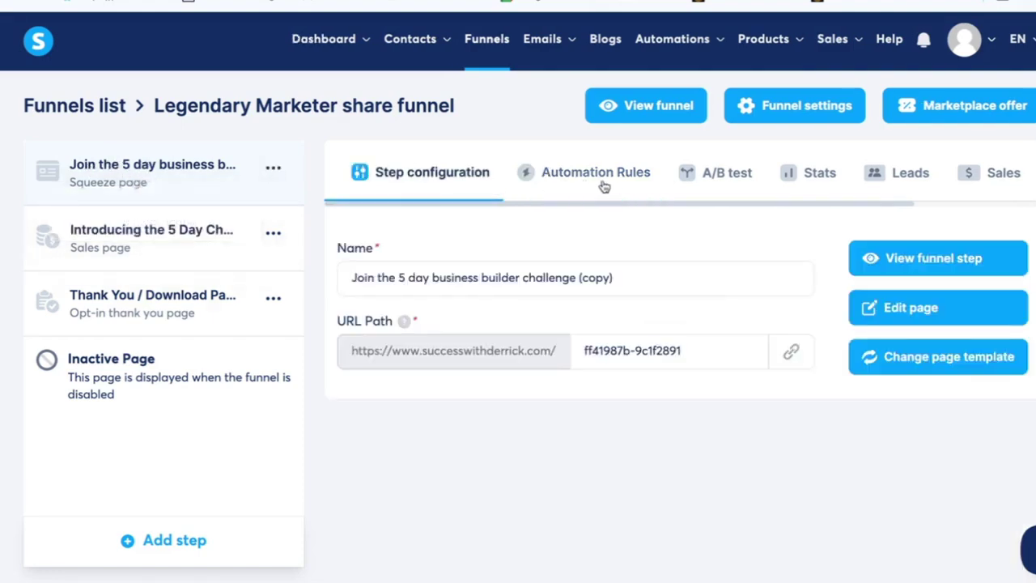
left_click(610, 180)
scroll(787, 500, "down", 2)
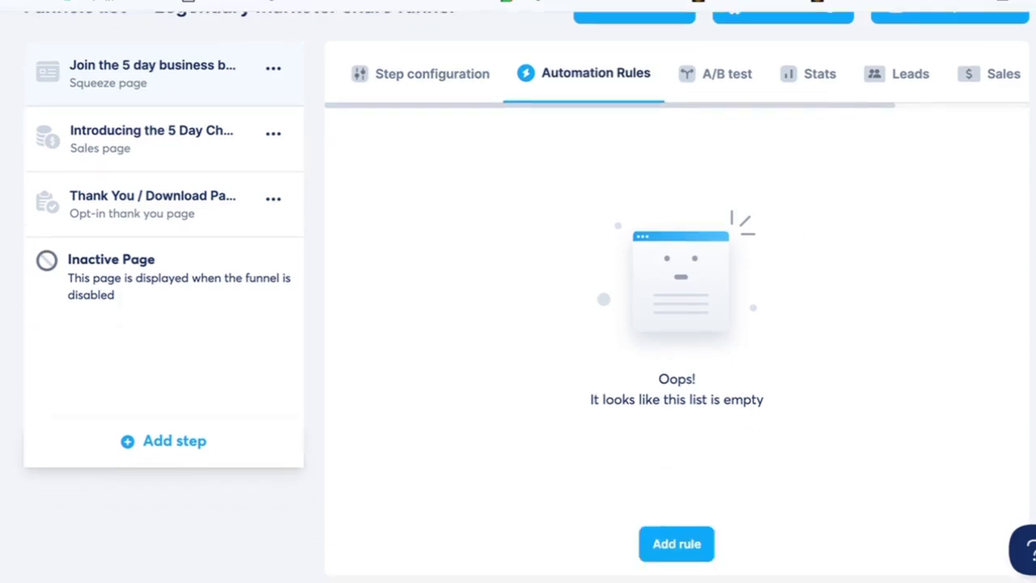
left_click(676, 546)
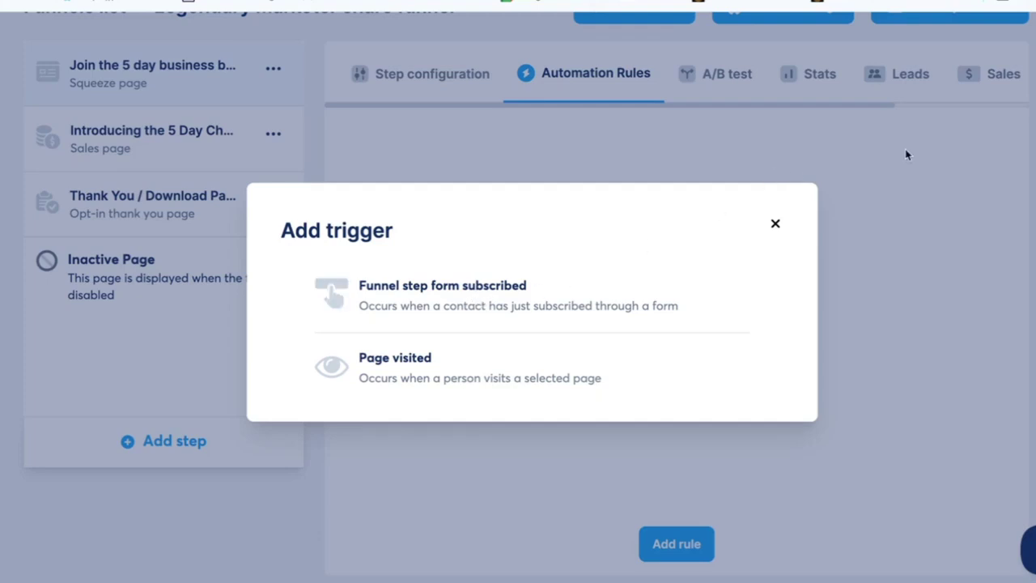
left_click(797, 172)
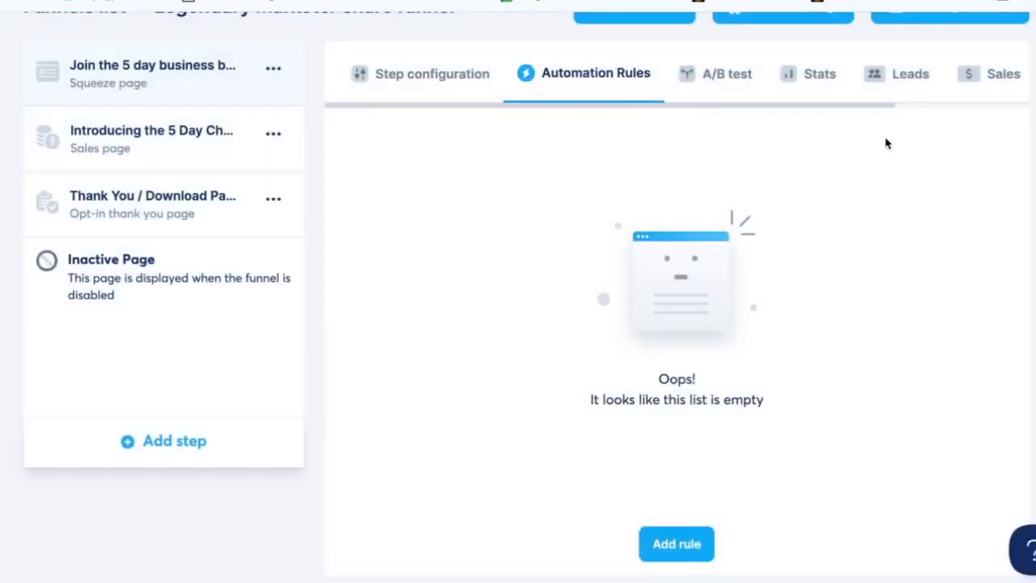
Switch to the published training page and review the challenge, Systeme.io account and funnel import buttons below its video.
scroll(680, 324, "up", 2)
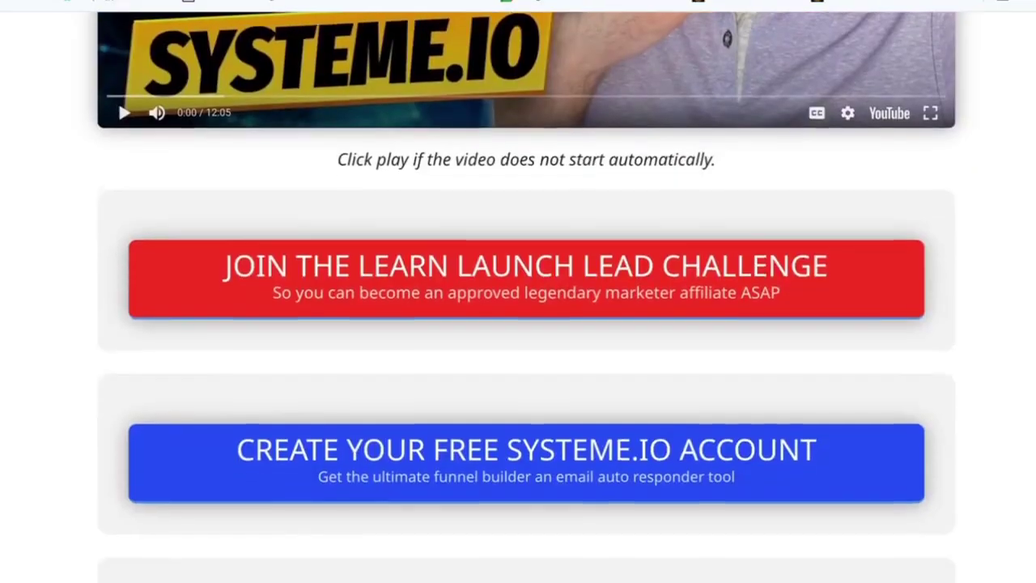
scroll(526, 323, "down", 1)
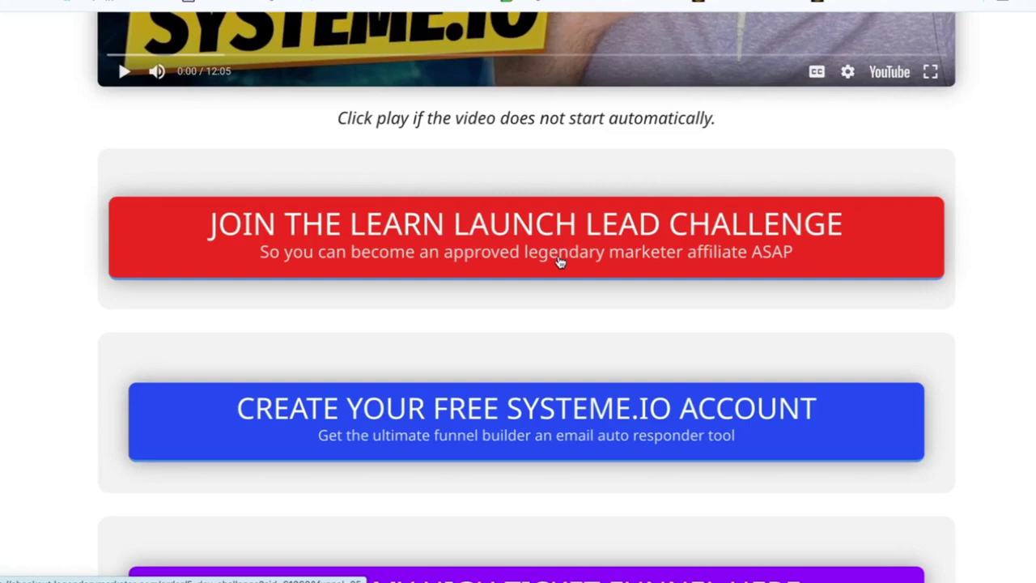
scroll(558, 261, "down", 2)
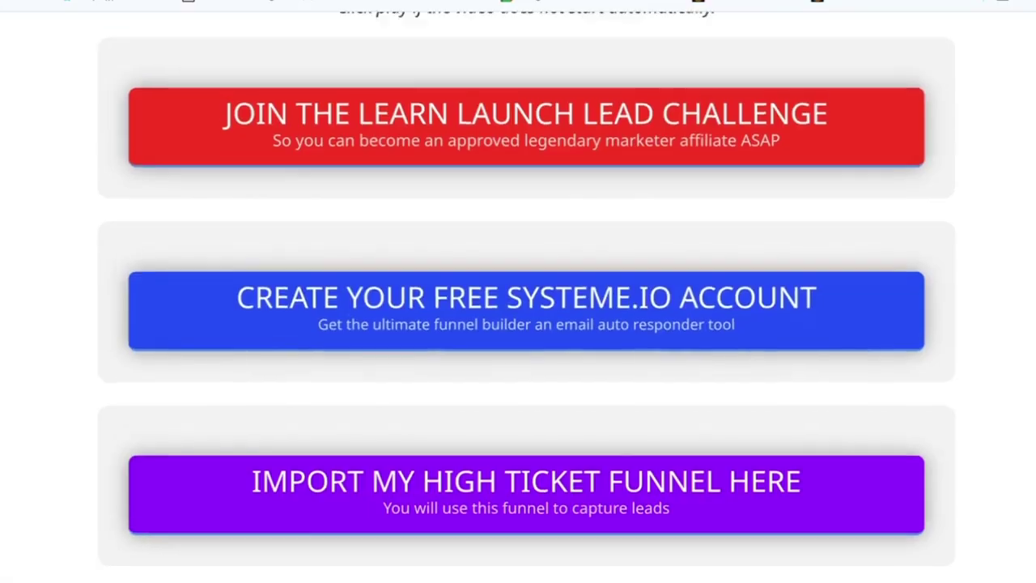